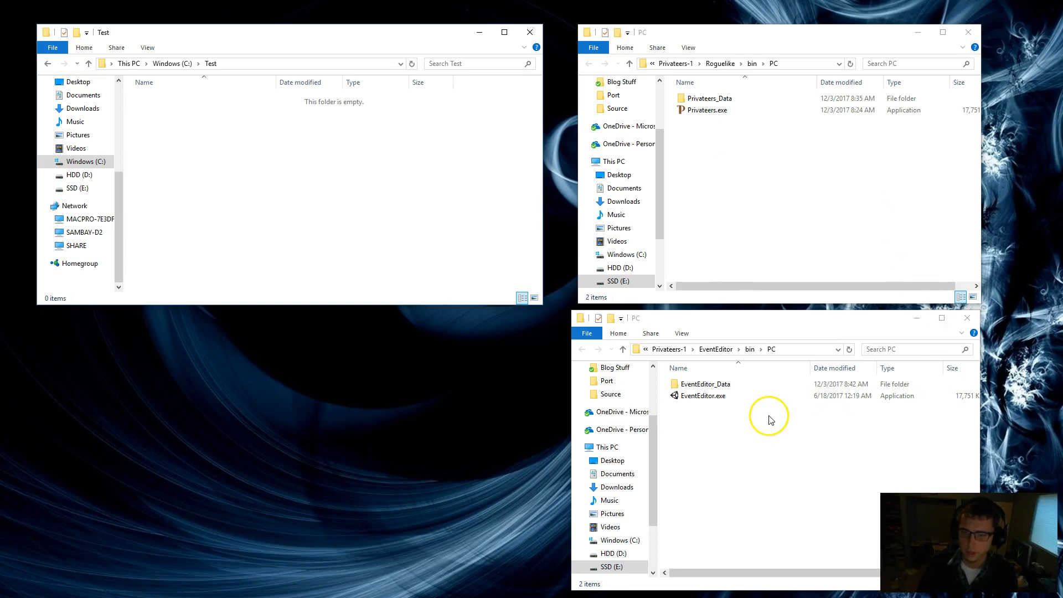
- Launch EventEditor.exe from the EventEditor bin folder and start it with the offered display settings
{"action": "left_click", "coordinate": [724, 399]}
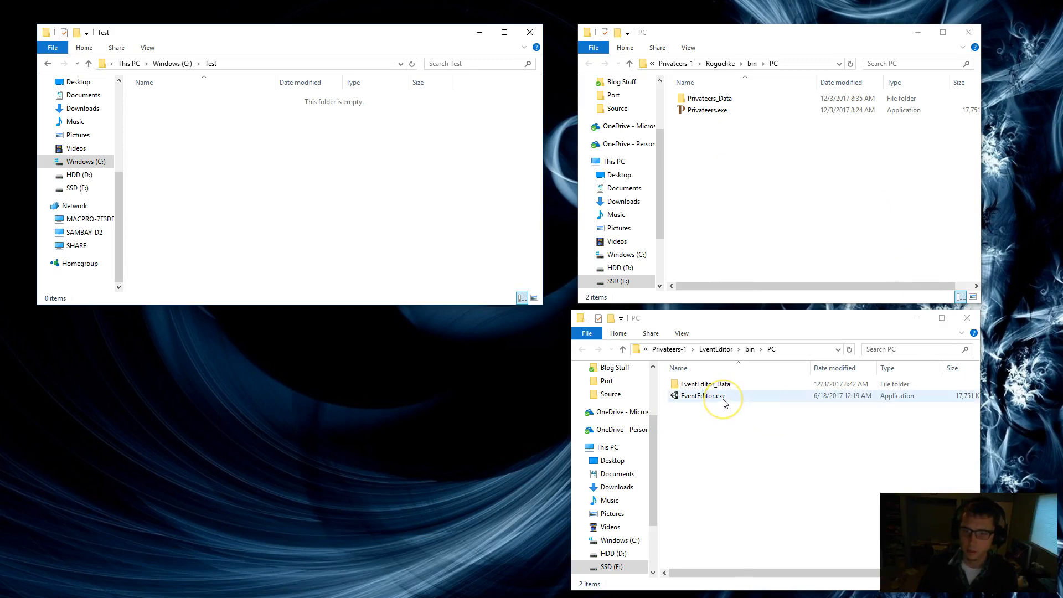
{"action": "double_click", "coordinate": [724, 400]}
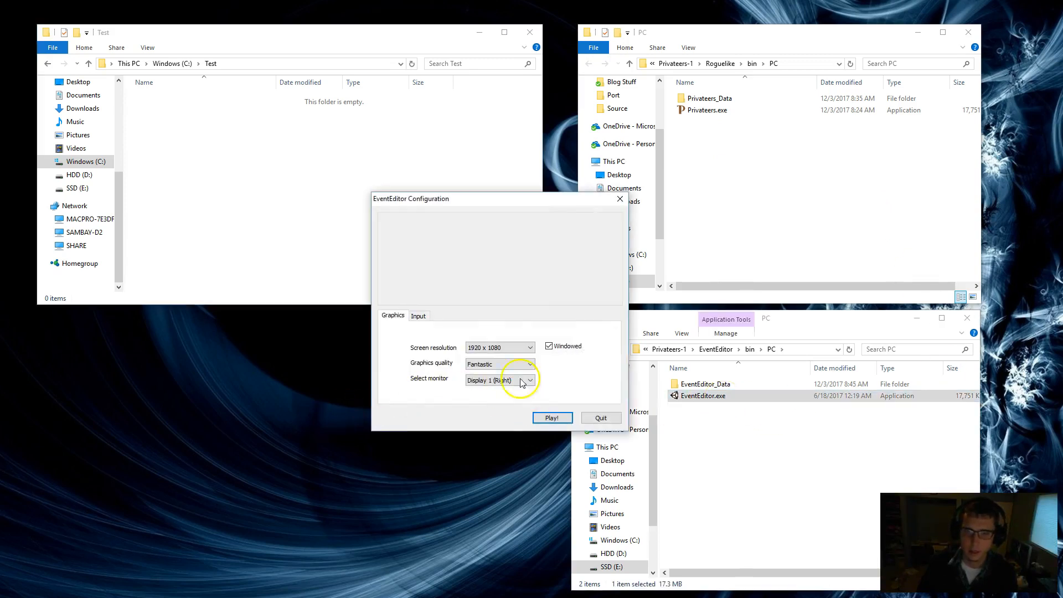
{"action": "left_click", "coordinate": [547, 418]}
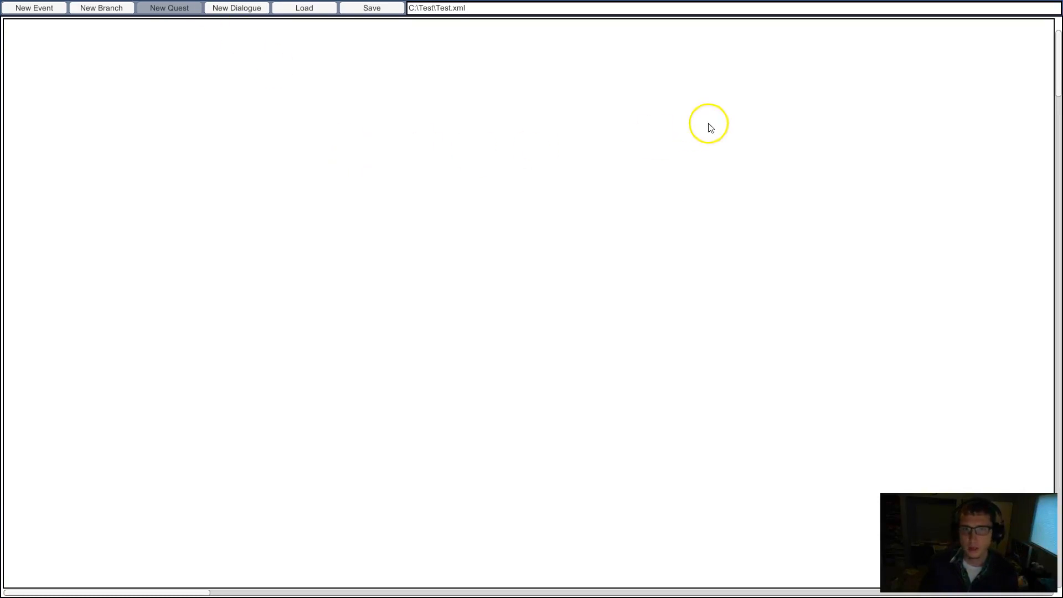
- Check the Test folder's path in File Explorer and set the editor's file path to C:\Test\MyNewTest.xml
{"action": "key", "text": "alt+Tab"}
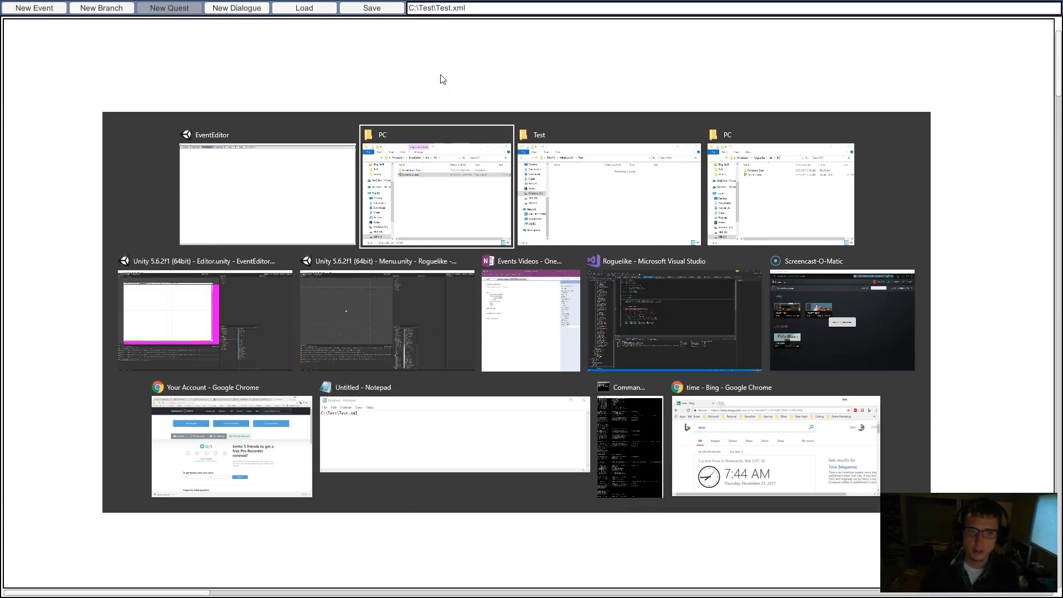
{"action": "key", "text": "alt+Tab"}
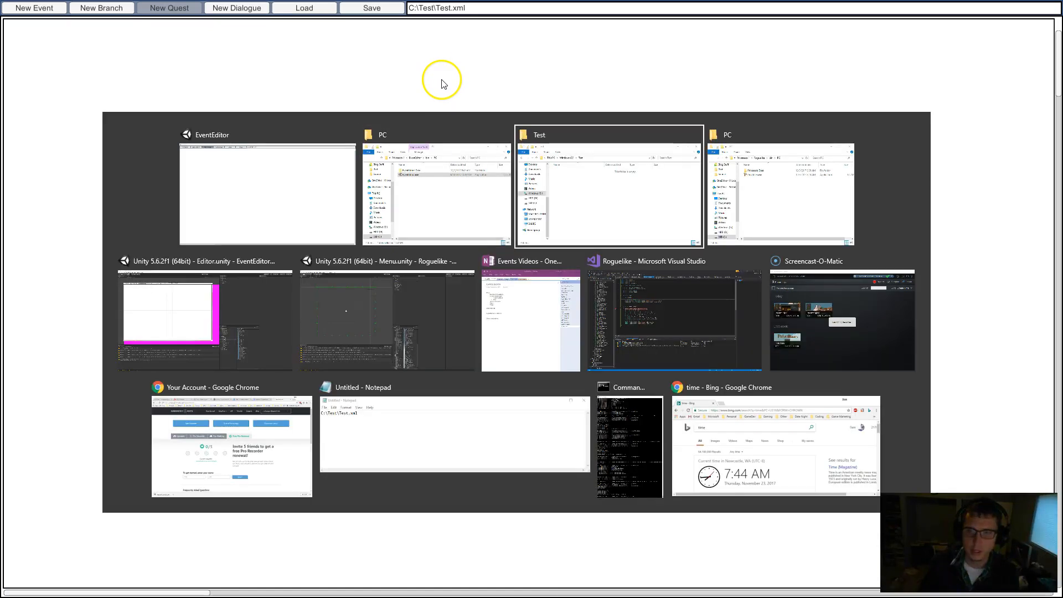
{"action": "left_click_drag", "start_coordinate": [249, 50], "coordinate": [275, 69]}
{"action": "left_click", "coordinate": [276, 83]}
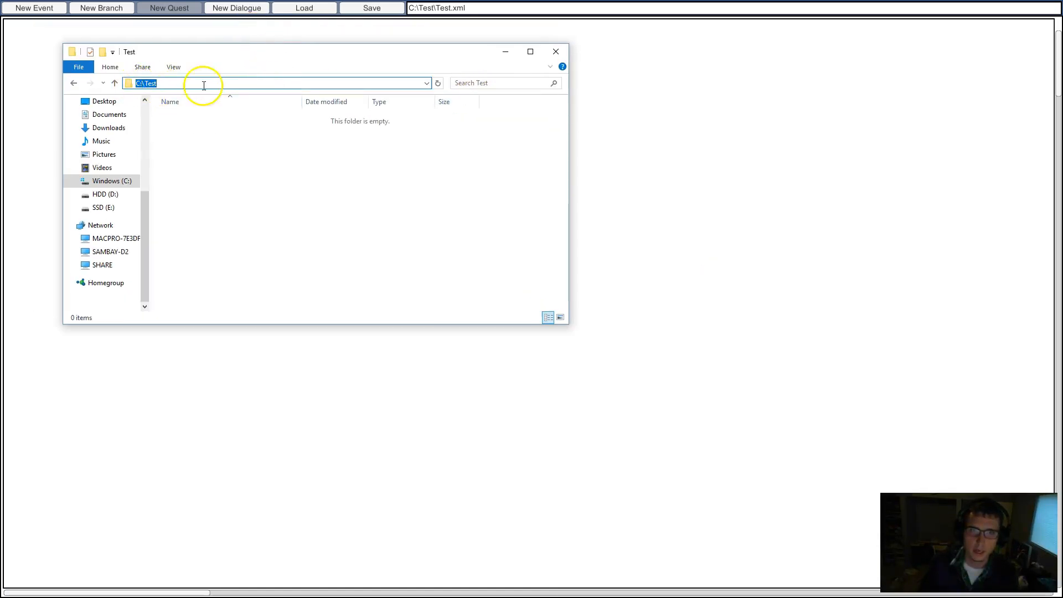
{"action": "left_click", "coordinate": [447, 8]}
{"action": "left_click", "coordinate": [447, 8]}
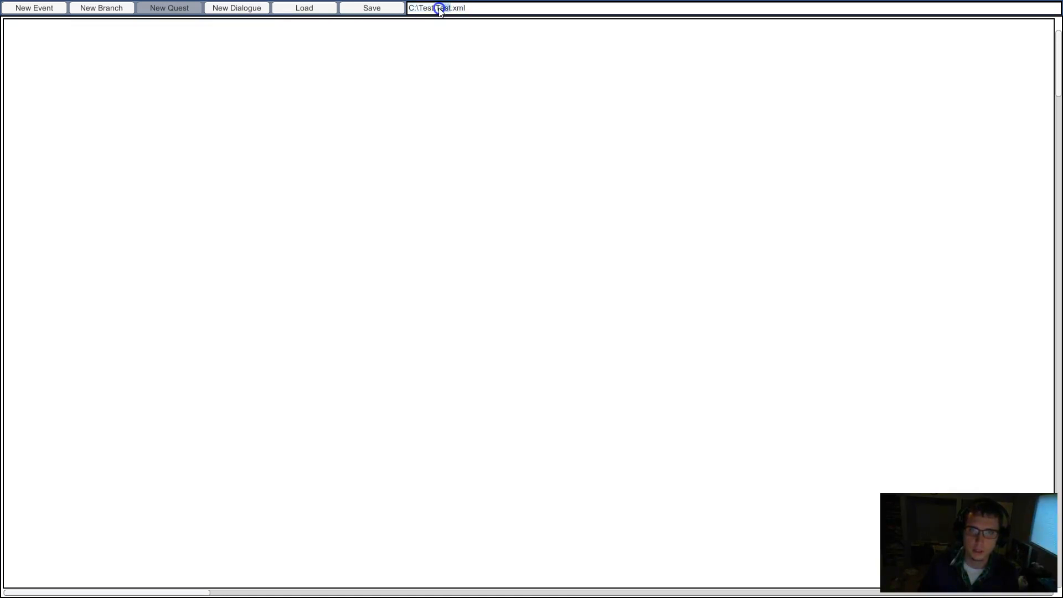
{"action": "double_click", "coordinate": [438, 8]}
{"action": "type", "text": "MyNew"}
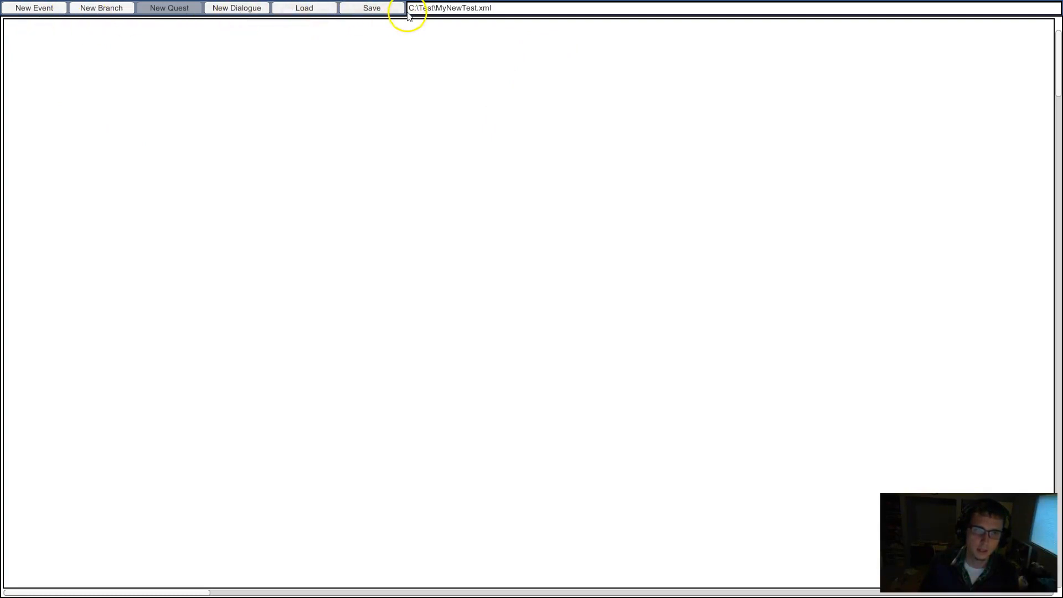
- Add a new event, move its Event Start node away from the canvas corner, and name it MyTestEvent
{"action": "left_click", "coordinate": [31, 8]}
{"action": "left_click_drag", "start_coordinate": [110, 27], "coordinate": [218, 107]}
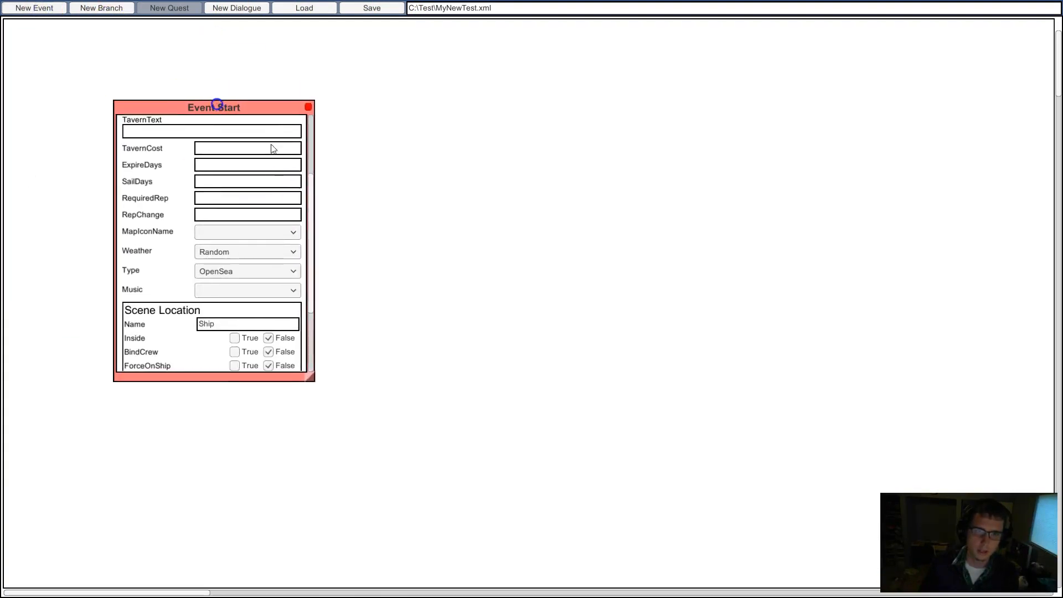
{"action": "left_click_drag", "start_coordinate": [316, 194], "coordinate": [317, 120]}
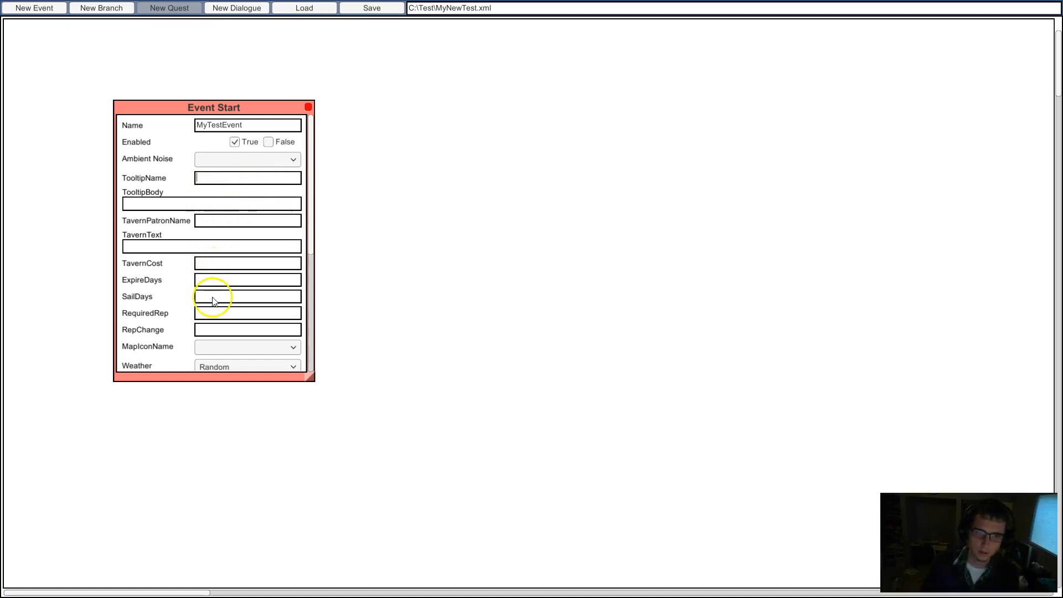
{"action": "left_click", "coordinate": [245, 184]}
- Switch to File Explorer and launch Privateers.exe from the Roguelike bin folder
{"action": "key", "text": "alt+Tab"}
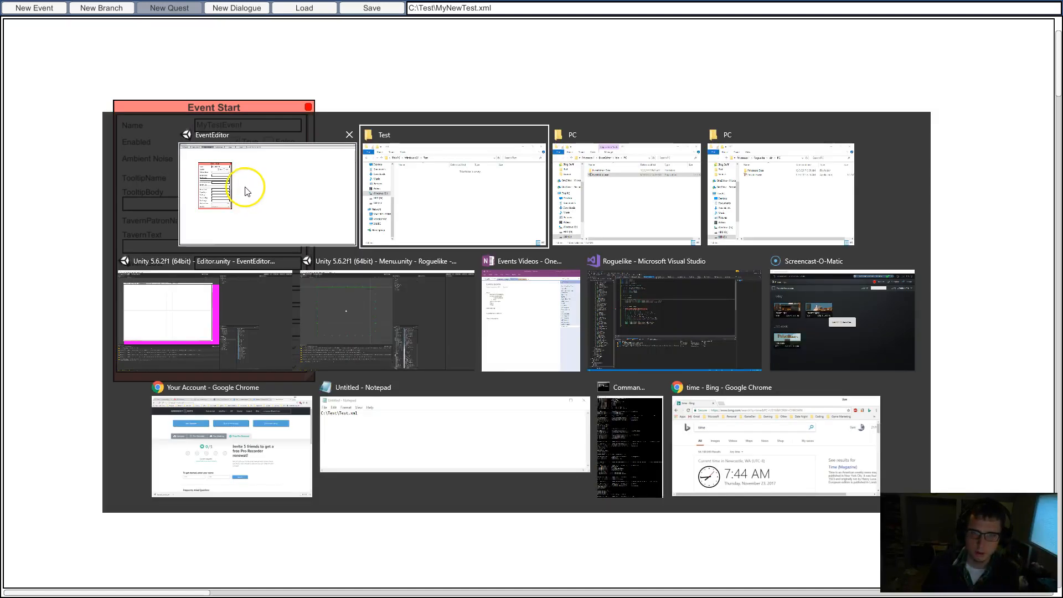
{"action": "key", "text": "Tab"}
{"action": "key", "text": "Tab"}
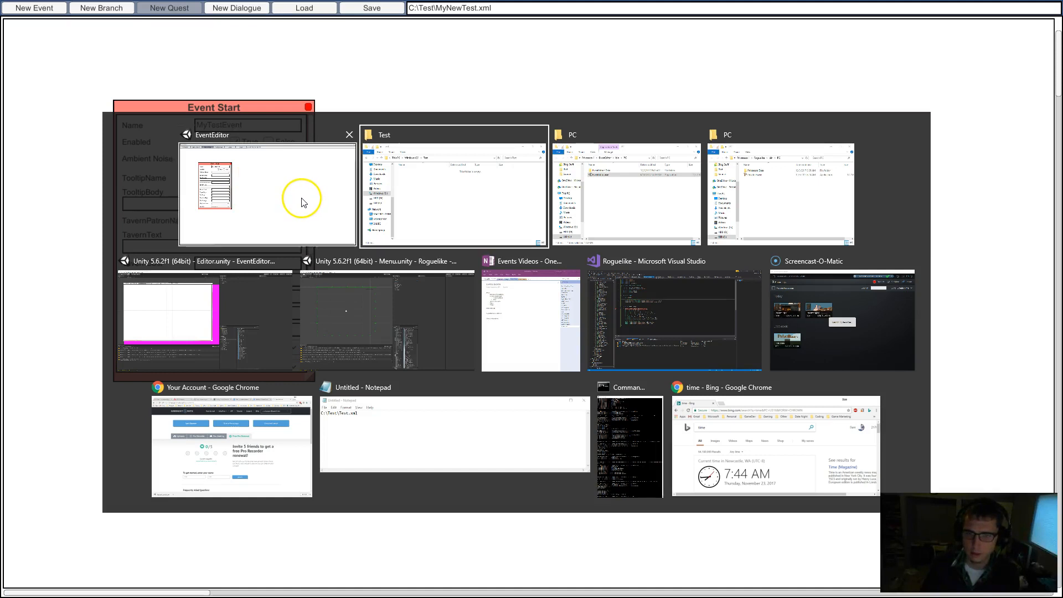
{"action": "key", "text": "alt+Tab"}
{"action": "key", "text": "Tab"}
{"action": "key", "text": "Tab"}
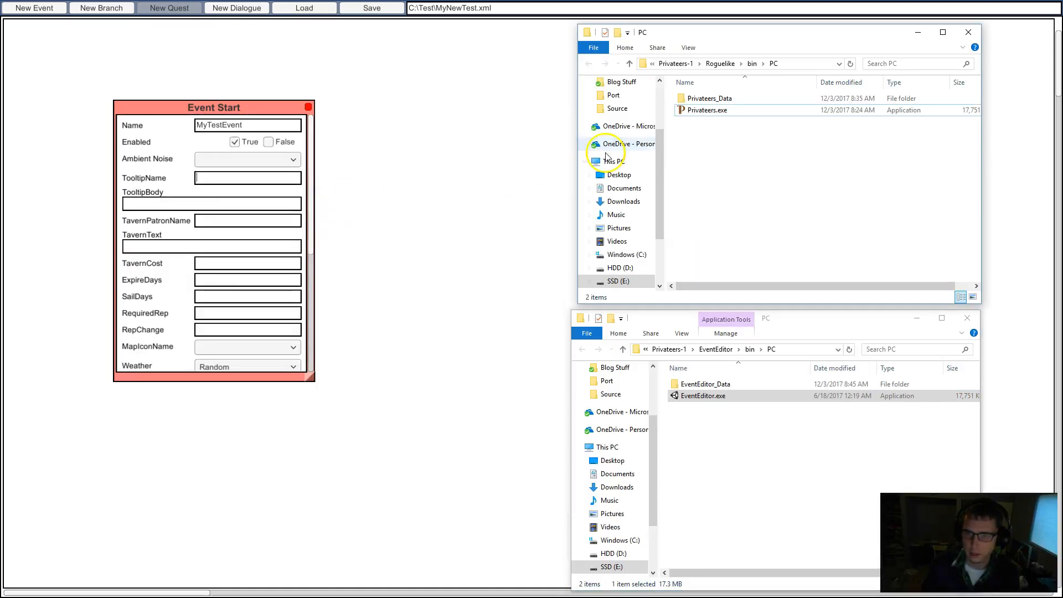
{"action": "double_click", "coordinate": [695, 111]}
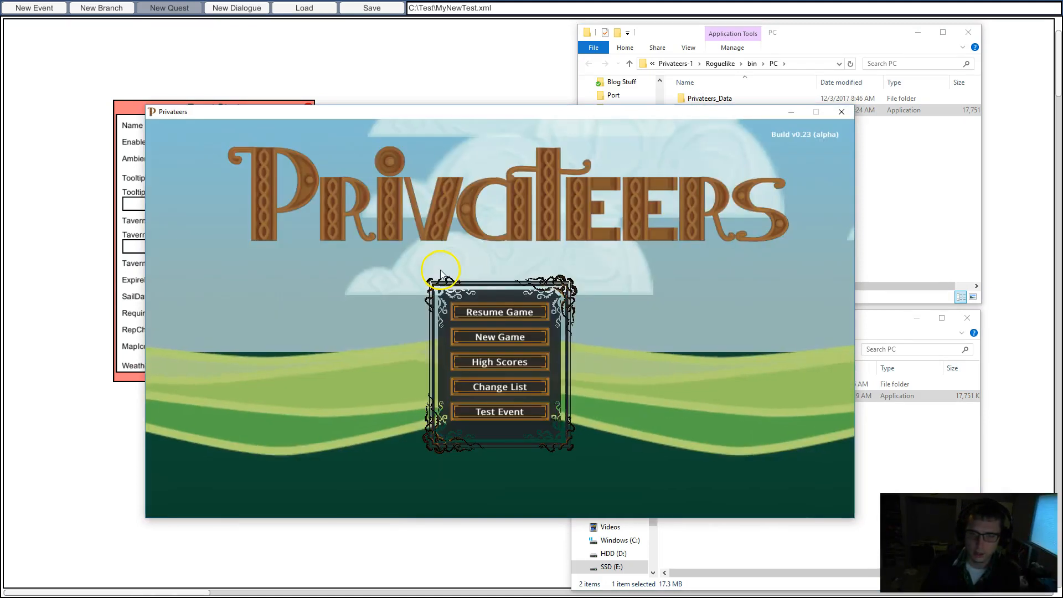
- Start a new Privateers game and open a patron's event offer in the tavern
{"action": "left_click", "coordinate": [482, 339]}
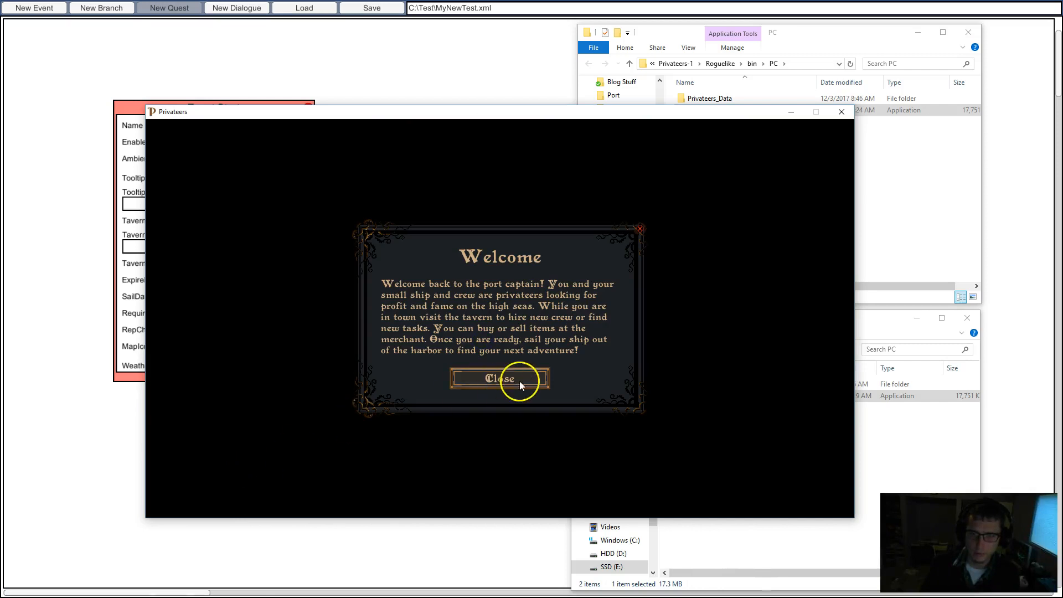
{"action": "left_click", "coordinate": [520, 381]}
{"action": "left_click", "coordinate": [498, 357]}
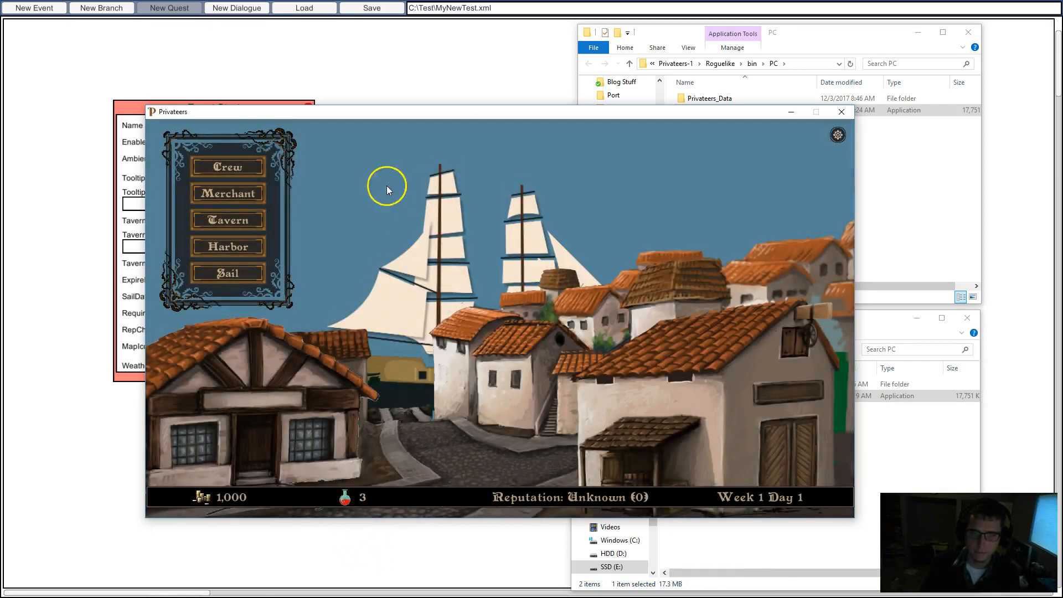
{"action": "left_click", "coordinate": [246, 220]}
{"action": "left_click", "coordinate": [395, 273]}
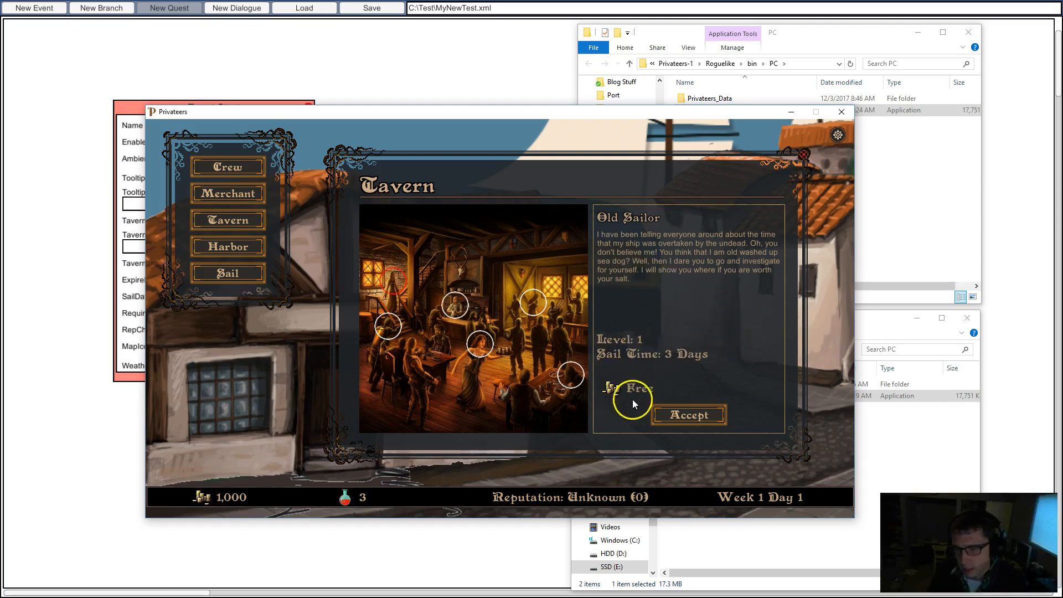
- Return to EventEditor and set TavernPatronName to "Who gives the event" and TavernText to "What I have to tell you about it"
{"action": "left_click", "coordinate": [64, 252]}
{"action": "left_click", "coordinate": [214, 179]}
{"action": "type", "text": "Who"}
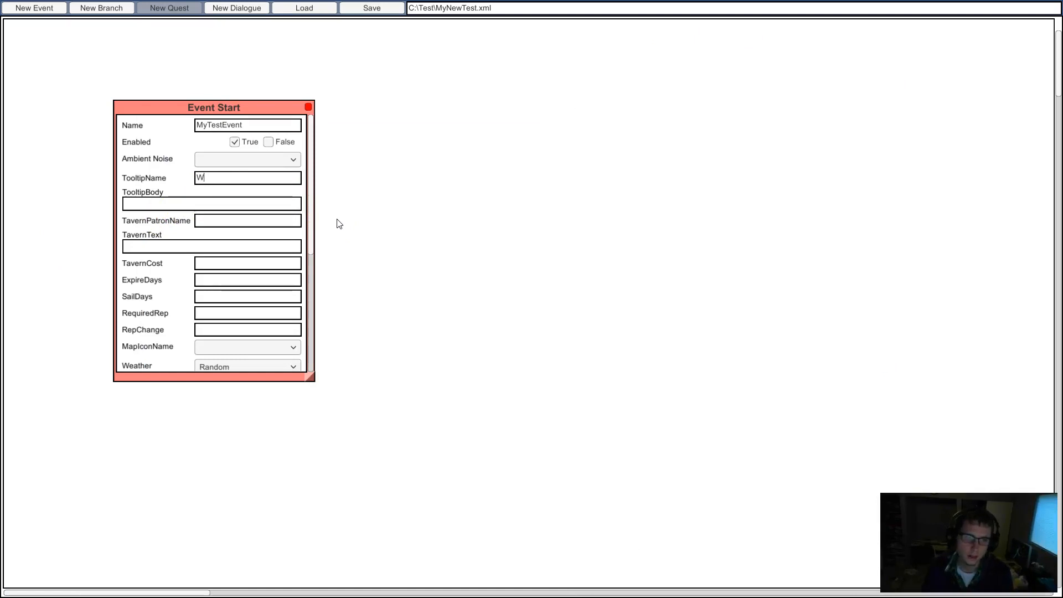
{"action": "left_click", "coordinate": [254, 220]}
{"action": "type", "text": "Who gives the event"}
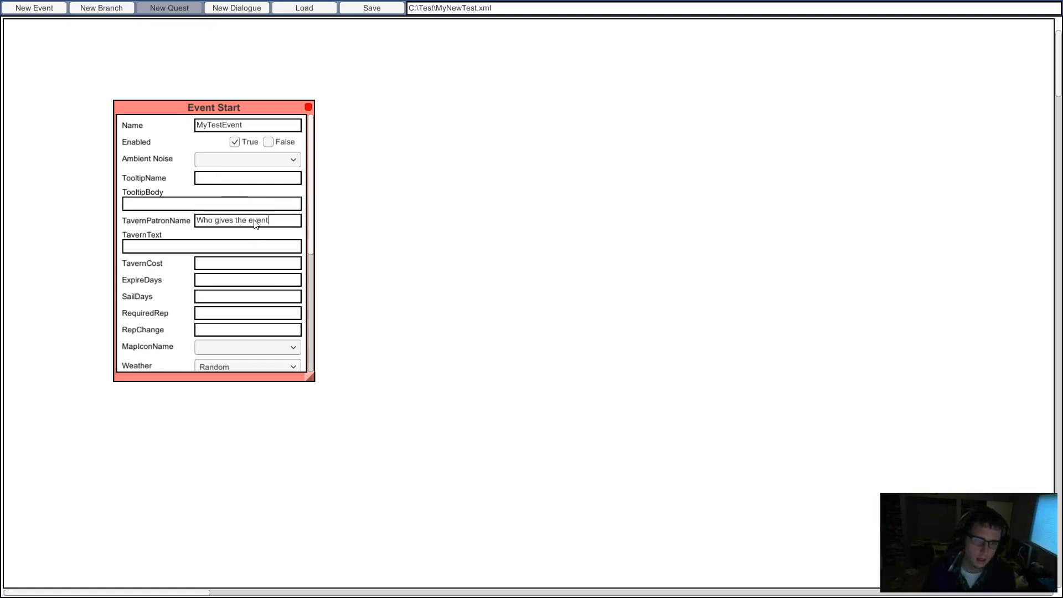
{"action": "left_click", "coordinate": [257, 245]}
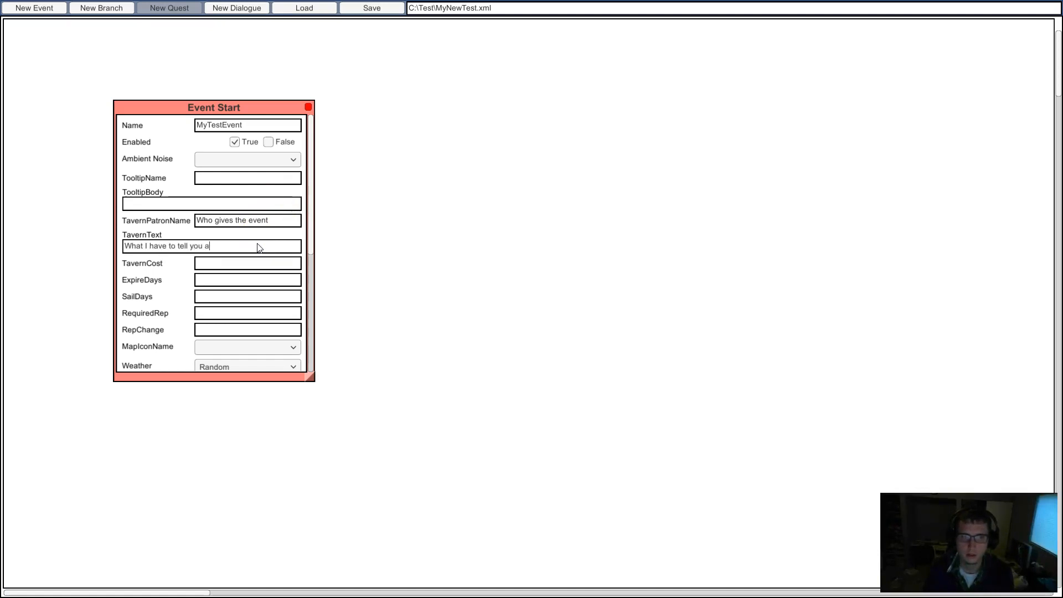
- Switch to Privateers, accept the Old Sailor's event, and view its location details on the sail map
{"action": "key", "text": "alt+Tab"}
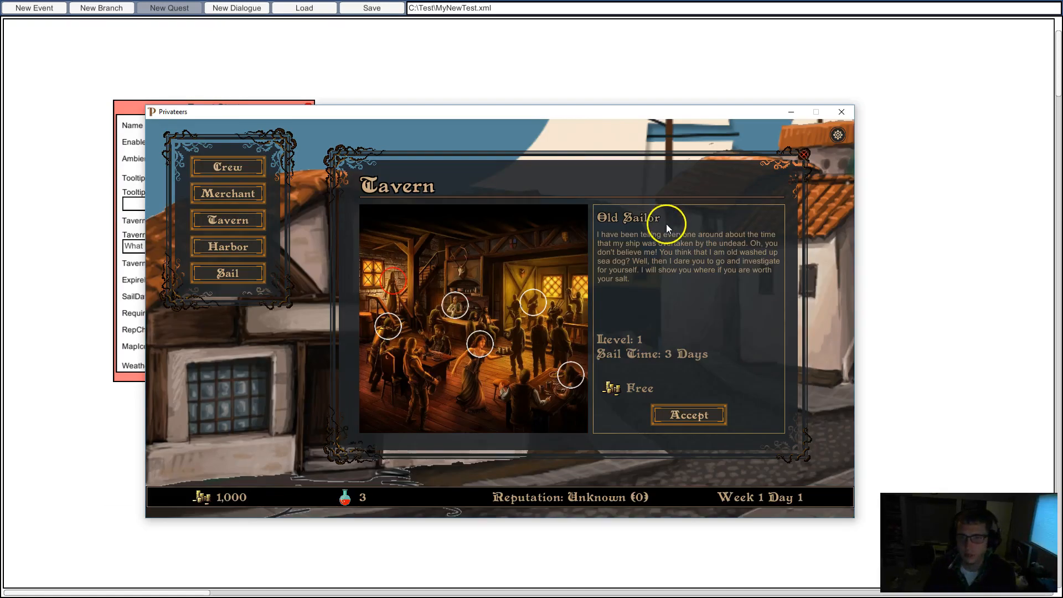
{"action": "left_click", "coordinate": [705, 408]}
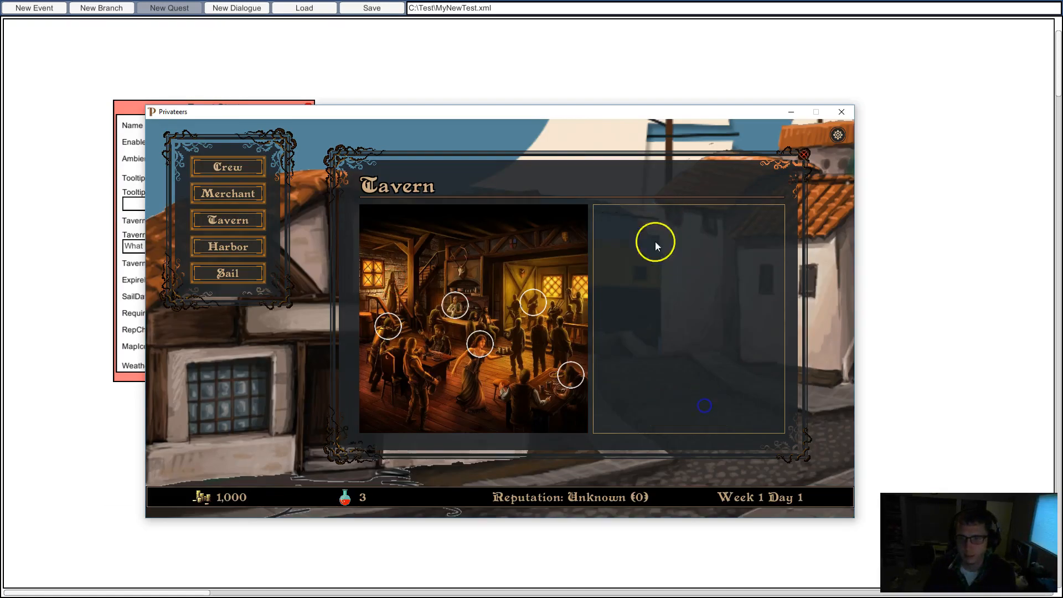
{"action": "left_click", "coordinate": [237, 269]}
{"action": "left_click", "coordinate": [541, 366]}
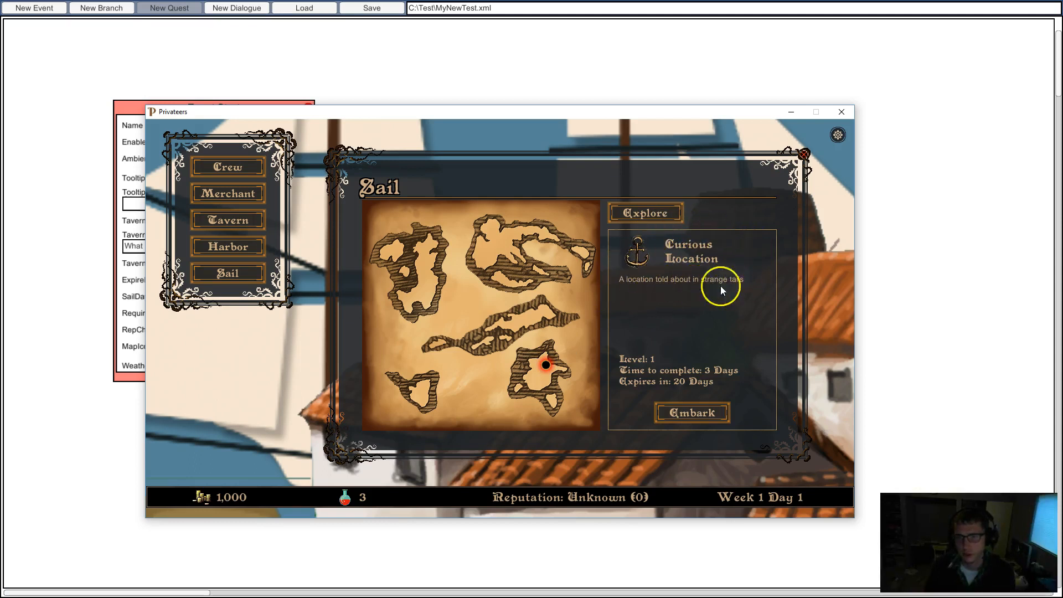
- Return to EventEditor and set the event's TooltipName to "Tooltip name" and TooltipBody to "Description"
{"action": "left_click", "coordinate": [86, 247]}
{"action": "left_click", "coordinate": [230, 180]}
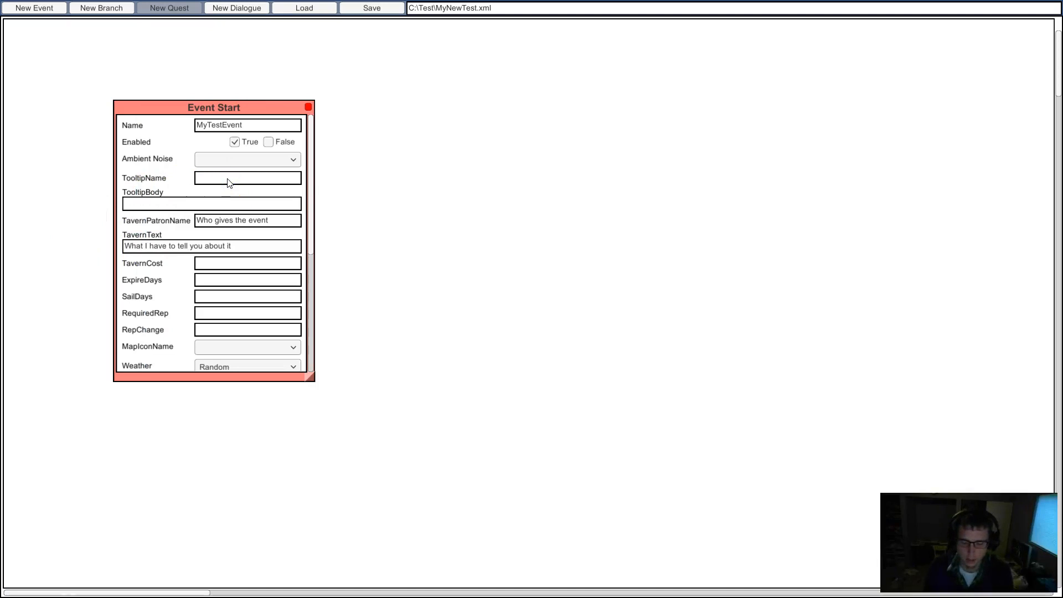
{"action": "type", "text": "Tooltip name"}
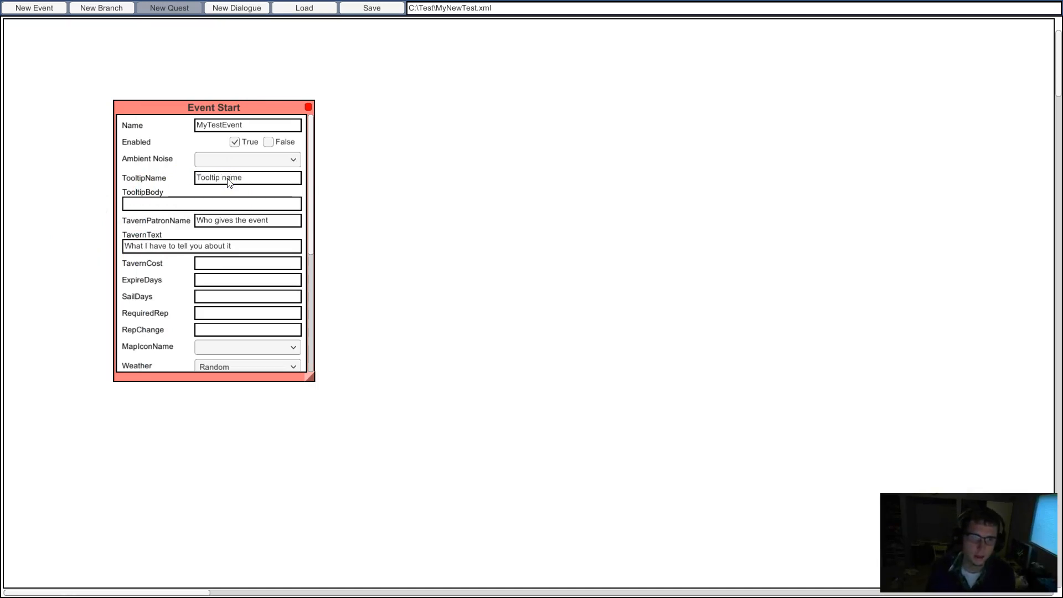
{"action": "left_click", "coordinate": [169, 206]}
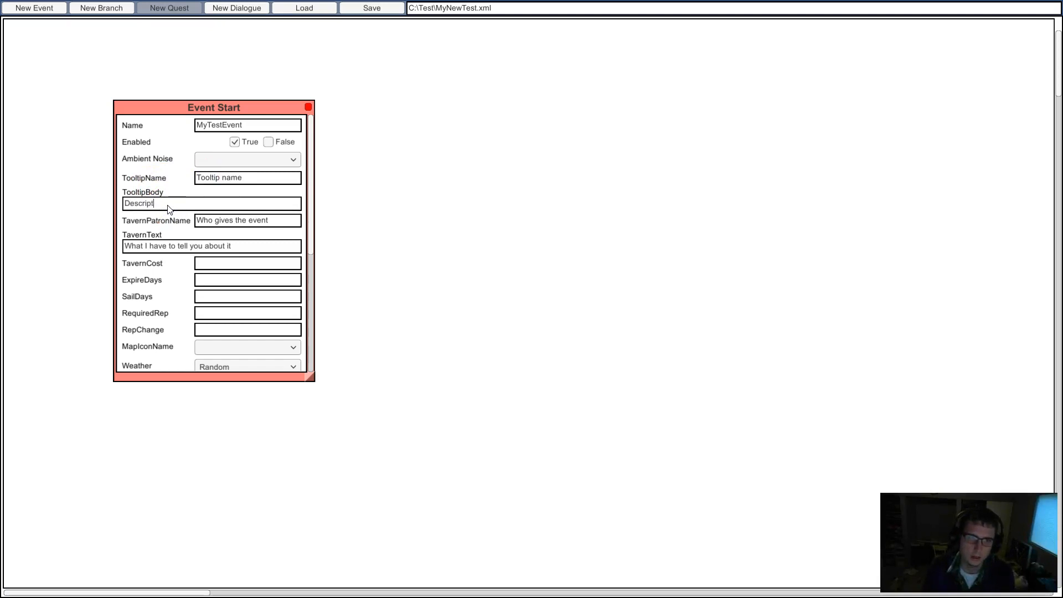
- Set the event's TavernCost to 100, ExpireDays to 14, and SailDays to 5
{"action": "left_click", "coordinate": [258, 264]}
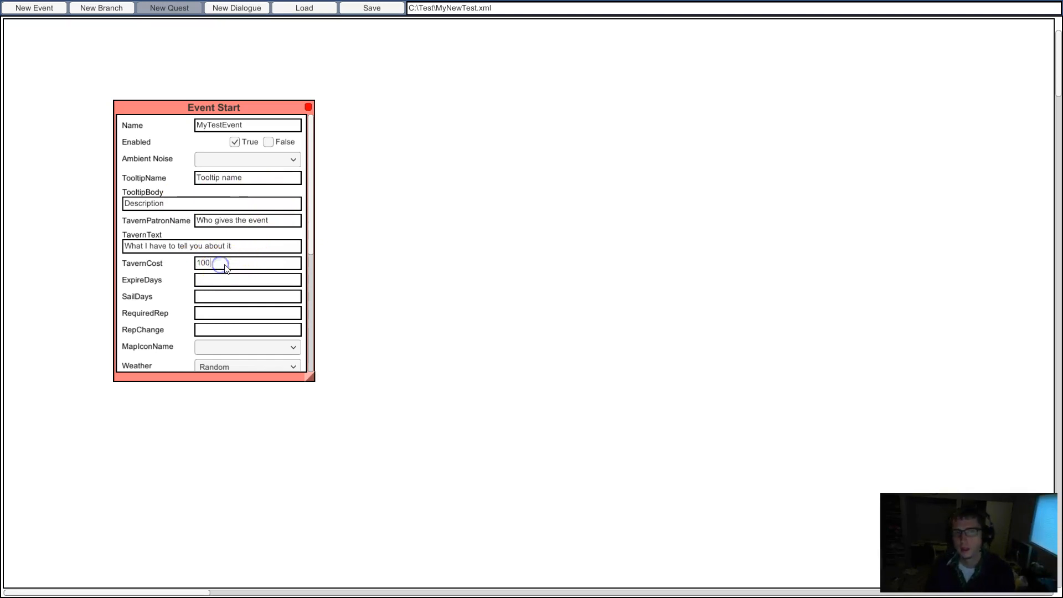
{"action": "double_click", "coordinate": [202, 264]}
{"action": "left_click", "coordinate": [201, 265]}
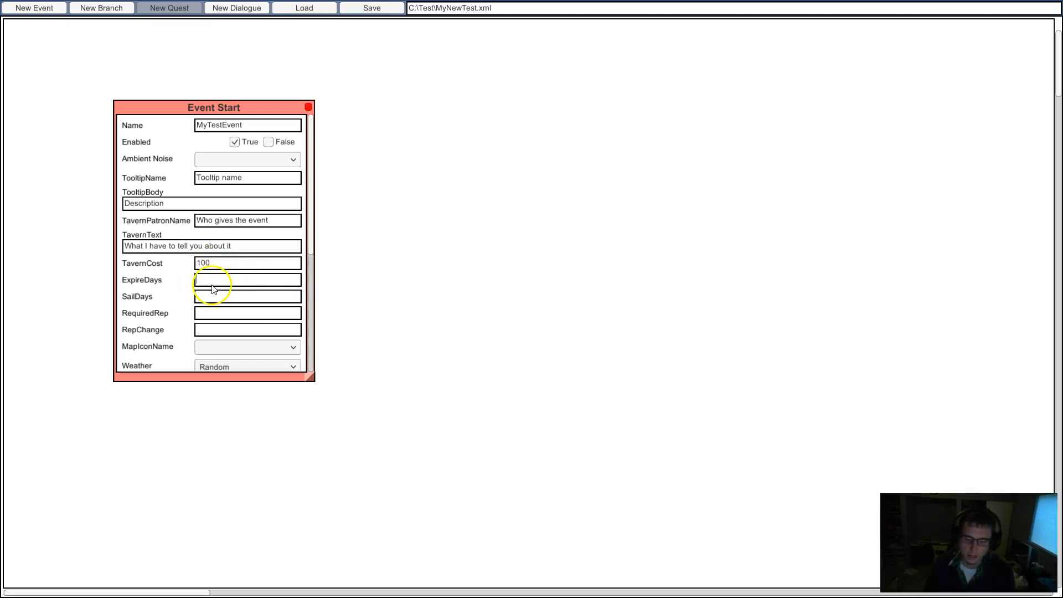
{"action": "left_click", "coordinate": [222, 275]}
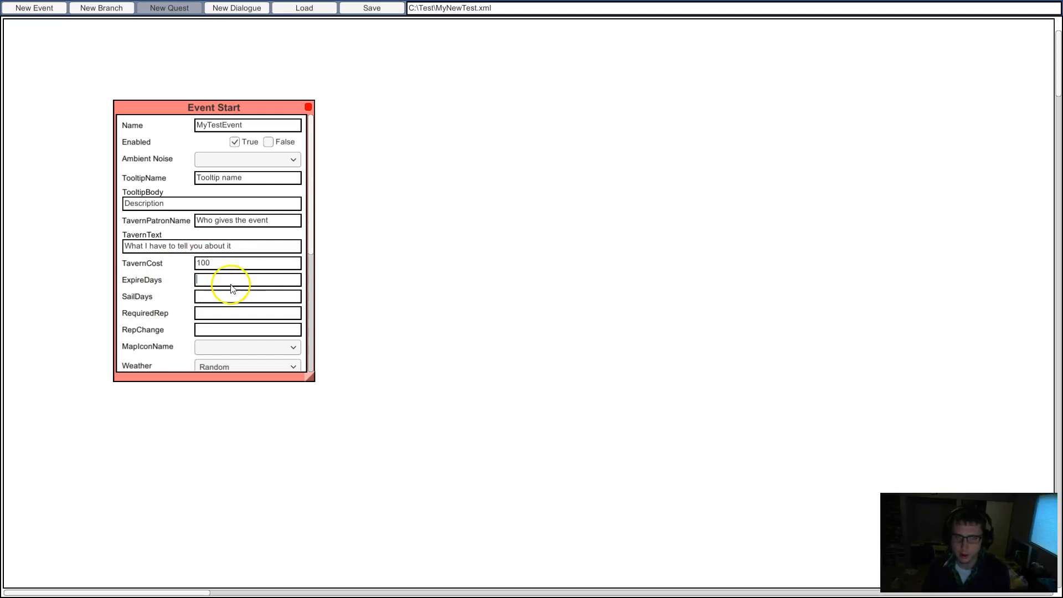
{"action": "type", "text": "14"}
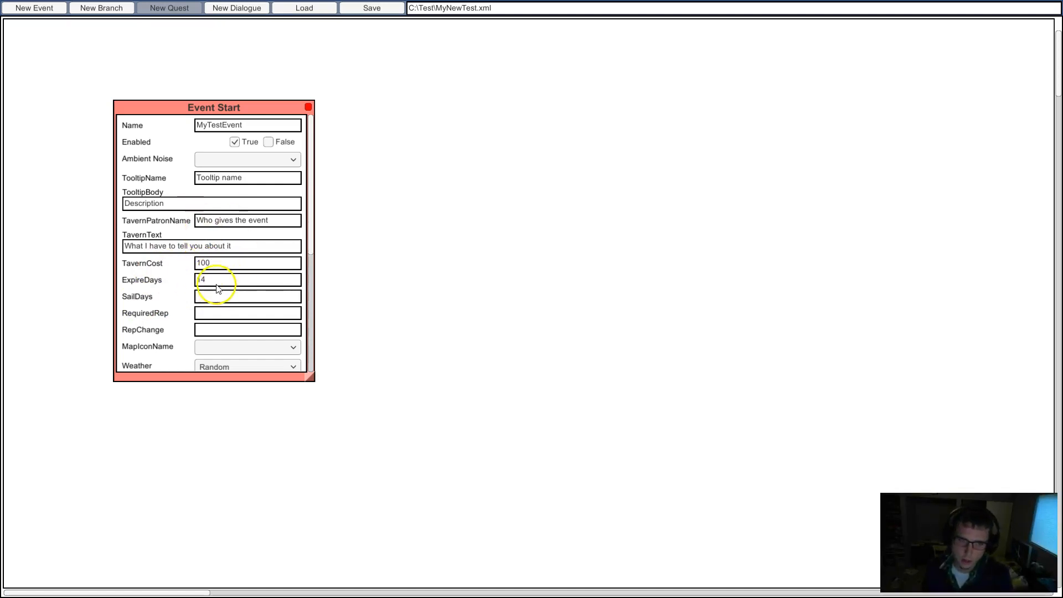
{"action": "key", "text": "Tab"}
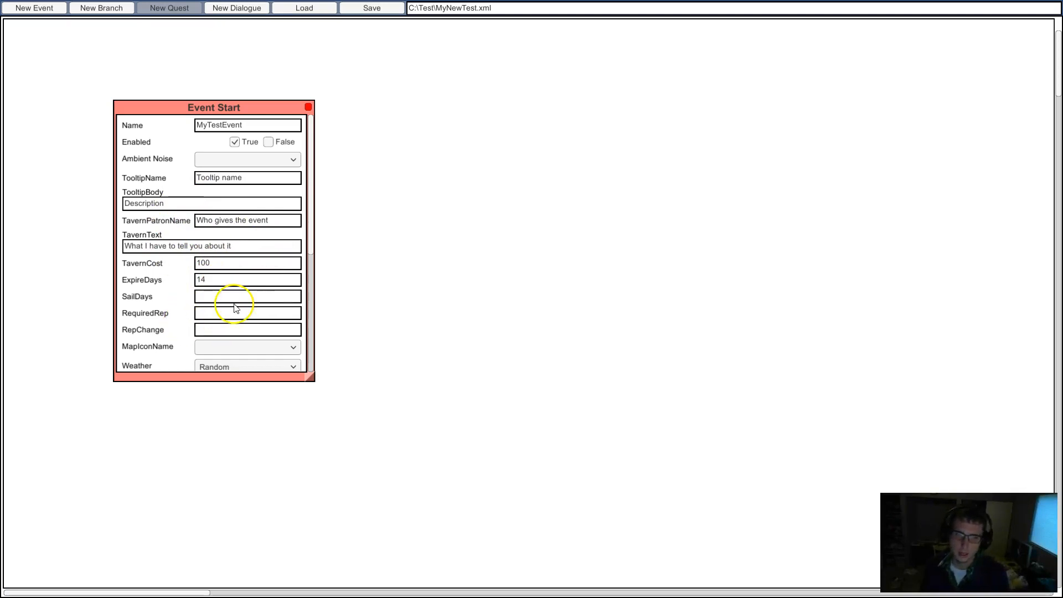
{"action": "type", "text": "5"}
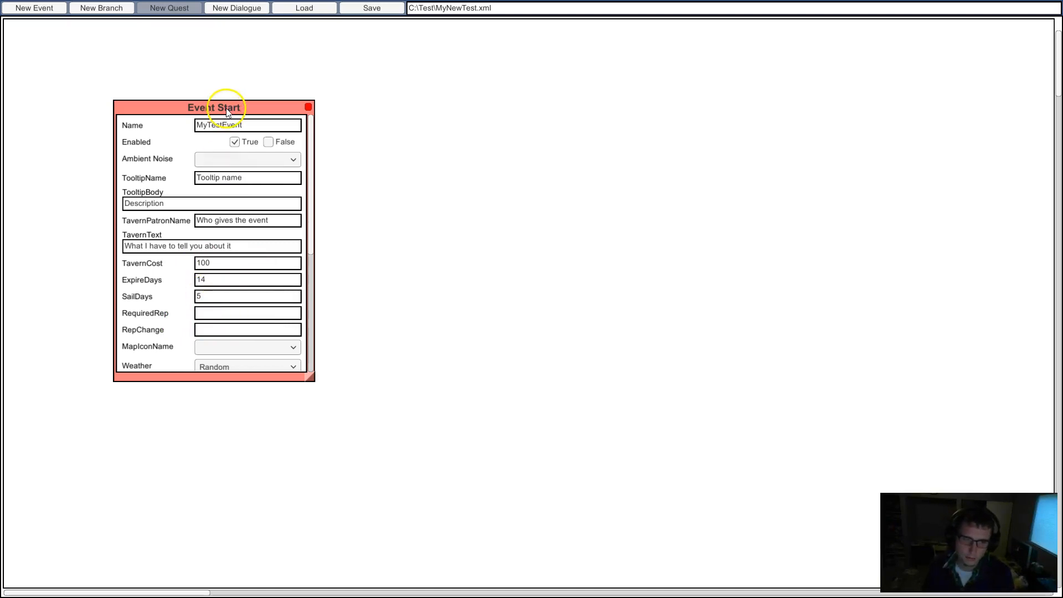
- Choose mapicon-GnarledTree as the event's MapIconName
{"action": "scroll", "coordinate": [242, 308], "scroll_direction": "down", "scroll_amount": 1}
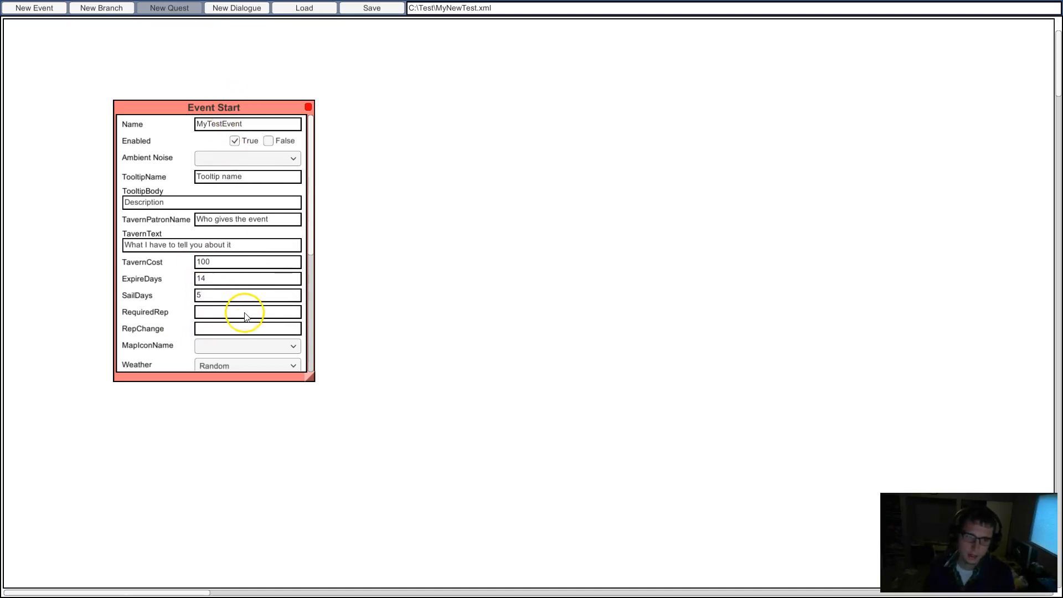
{"action": "left_click", "coordinate": [238, 350]}
{"action": "mouse_move", "coordinate": [294, 370]}
{"action": "left_mouse_down"}
{"action": "mouse_move", "coordinate": [299, 391]}
{"action": "mouse_move", "coordinate": [301, 380]}
{"action": "left_mouse_up"}
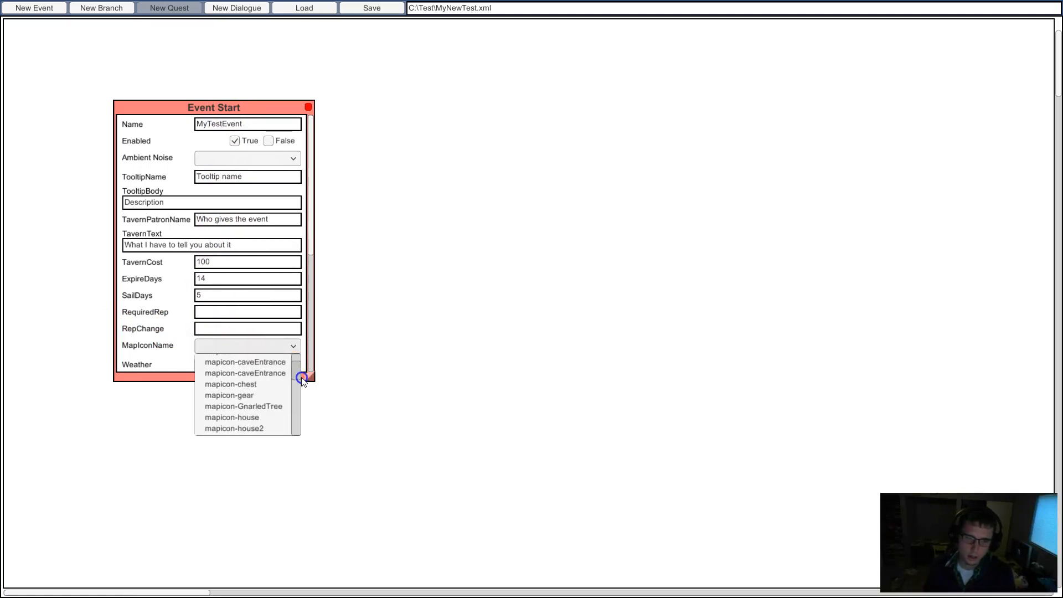
{"action": "left_click", "coordinate": [278, 406]}
- Switch to Privateers to review the Curious Location's details on the sail map, and return to EventEditor
{"action": "key", "text": "alt+Tab"}
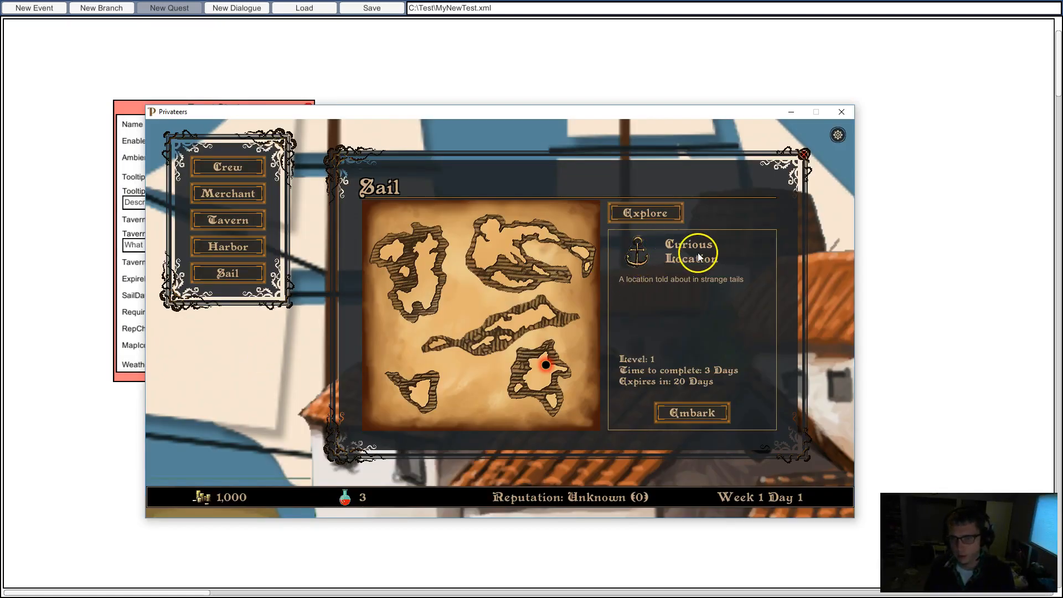
{"action": "left_click", "coordinate": [104, 455]}
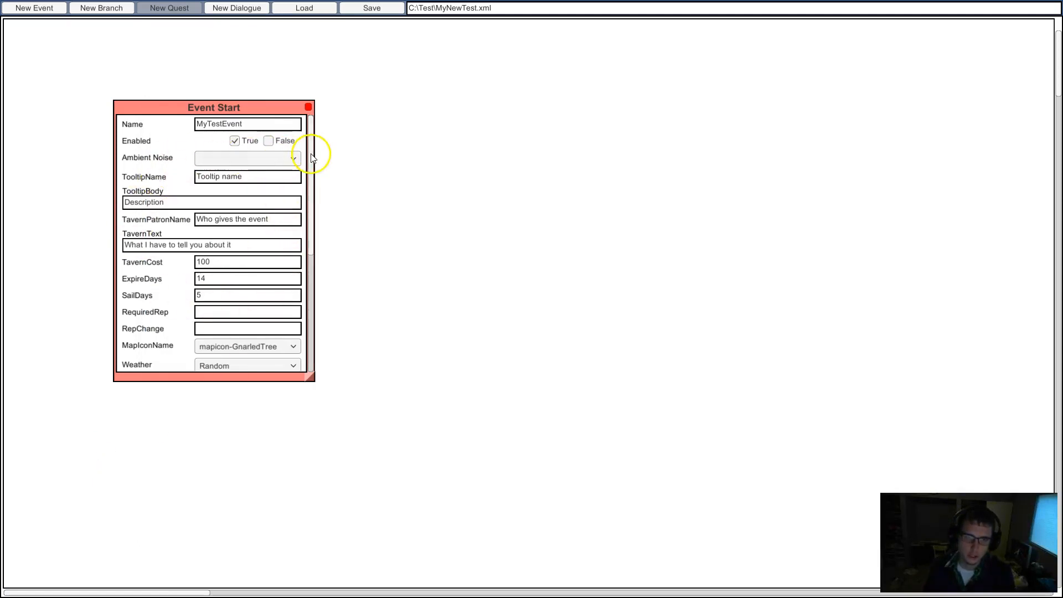
- Add a start dialogue beside the Event Start node reading "Here is a brand new event with some very interesting text for your to ponder."
{"action": "left_click_drag", "start_coordinate": [310, 159], "coordinate": [324, 306]}
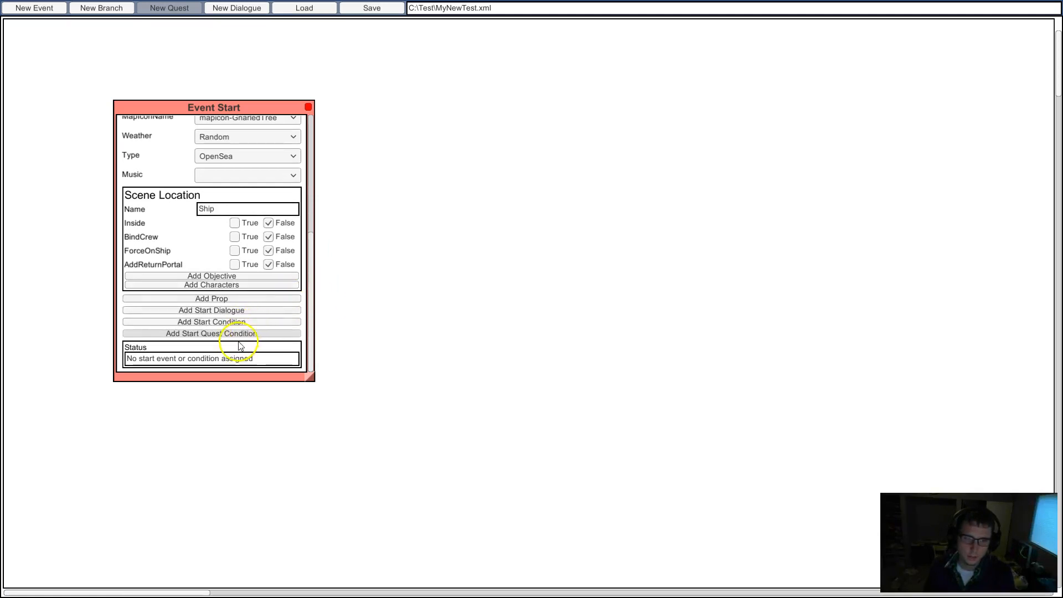
{"action": "left_click", "coordinate": [190, 315]}
{"action": "left_click_drag", "start_coordinate": [443, 172], "coordinate": [479, 146]}
{"action": "mouse_move", "coordinate": [571, 194]}
{"action": "left_mouse_down"}
{"action": "mouse_move", "coordinate": [570, 216]}
{"action": "mouse_move", "coordinate": [572, 175]}
{"action": "left_mouse_up"}
{"action": "left_click", "coordinate": [450, 189]}
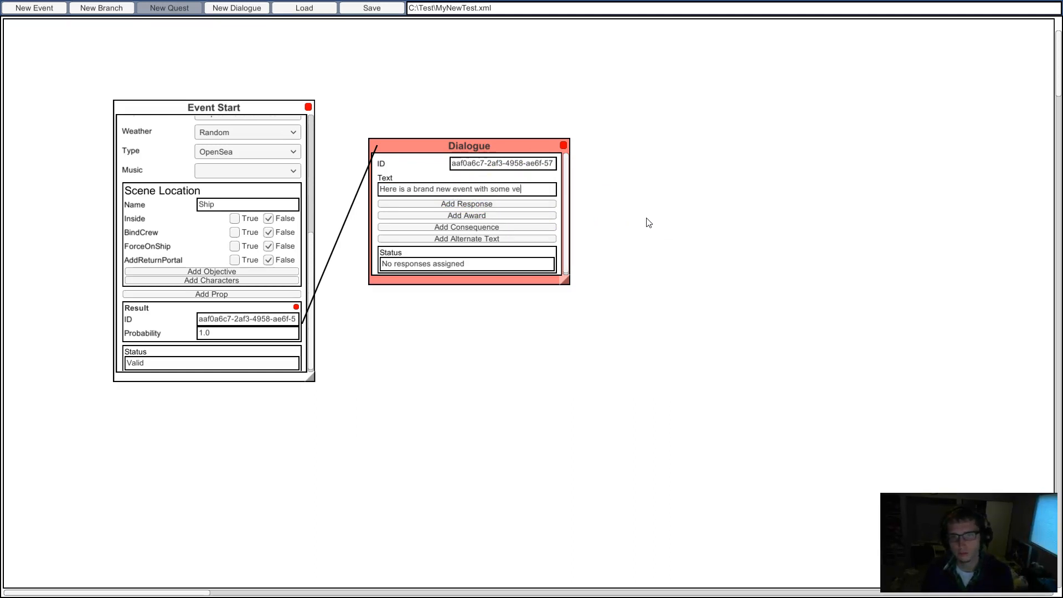
{"action": "type", "text": "eresting text for your to ponder."}
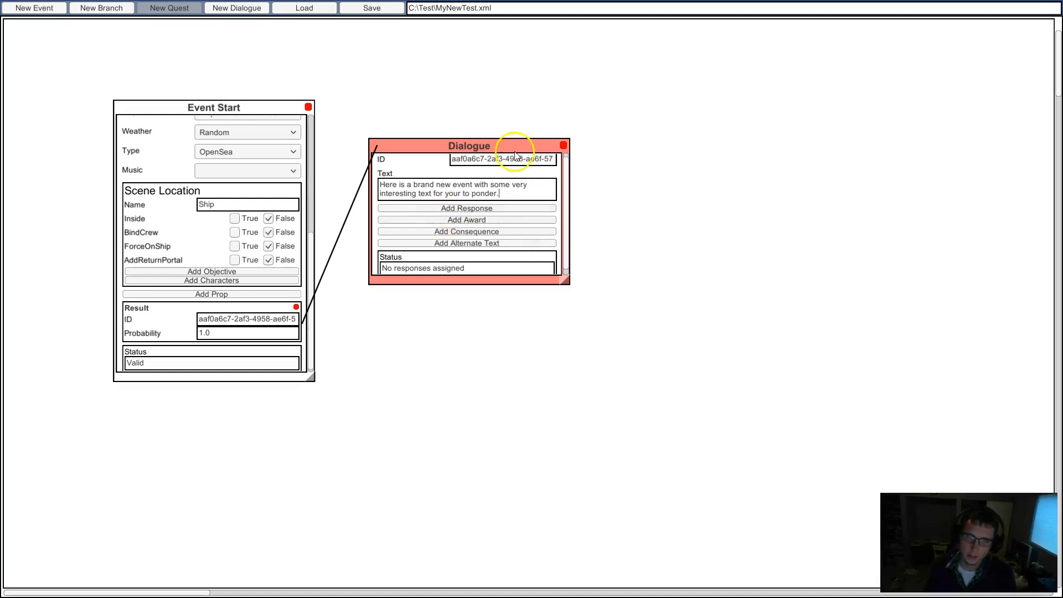
- Add a response to the dialogue with the text "I don't like that."
{"action": "left_click", "coordinate": [468, 208]}
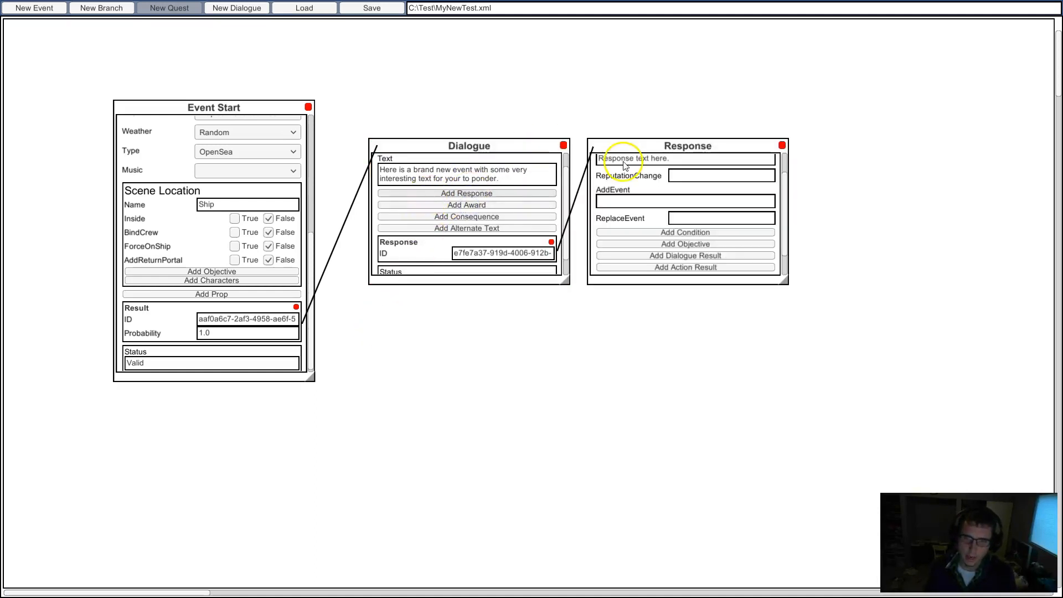
{"action": "scroll", "coordinate": [784, 177], "scroll_direction": "up", "scroll_amount": 2}
{"action": "left_click", "coordinate": [719, 191]}
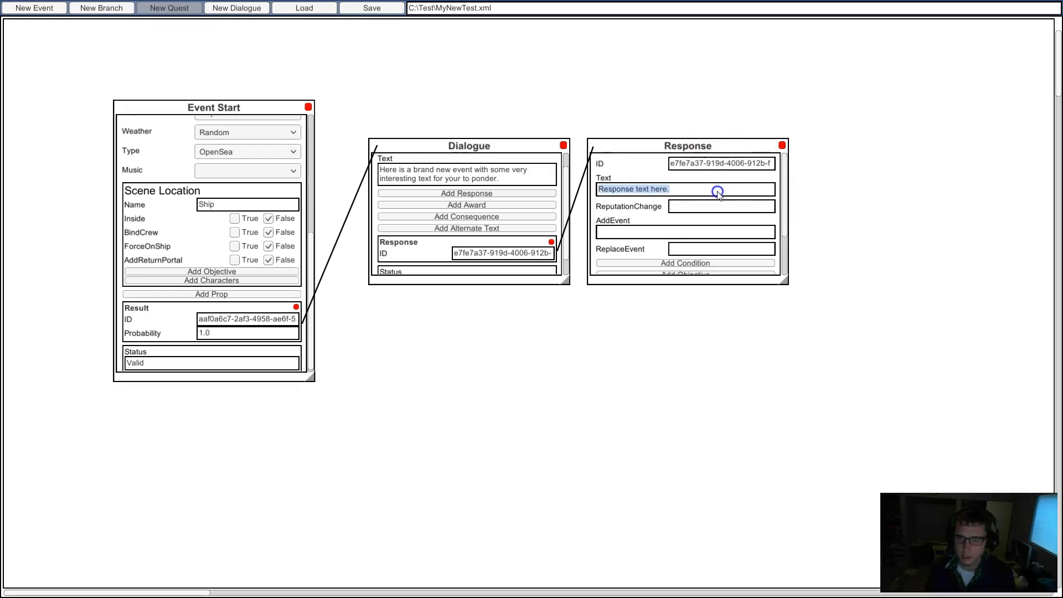
{"action": "left_click", "coordinate": [654, 190]}
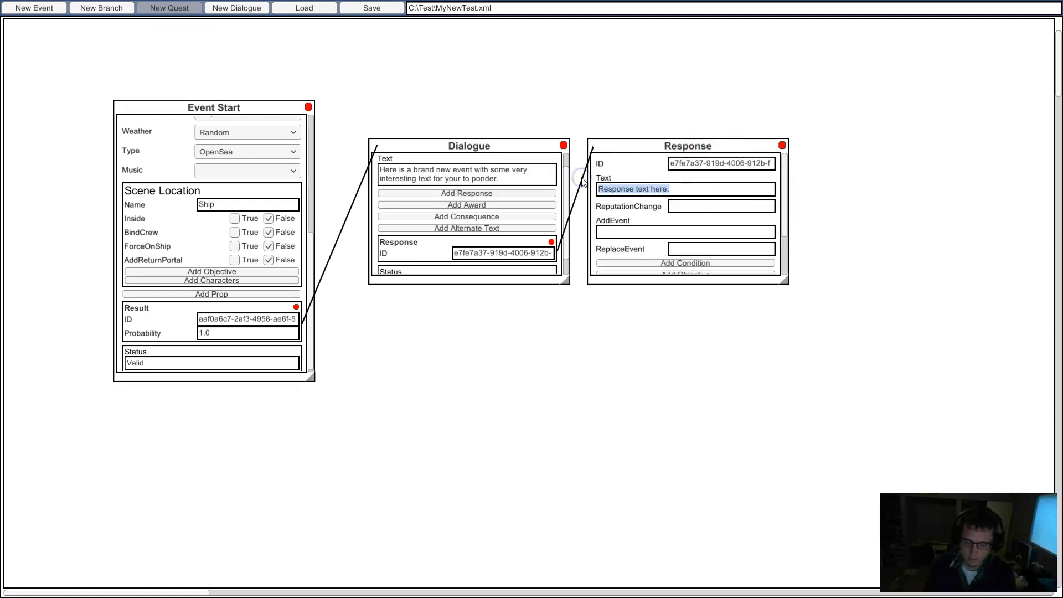
{"action": "type", "text": "I don't like that."}
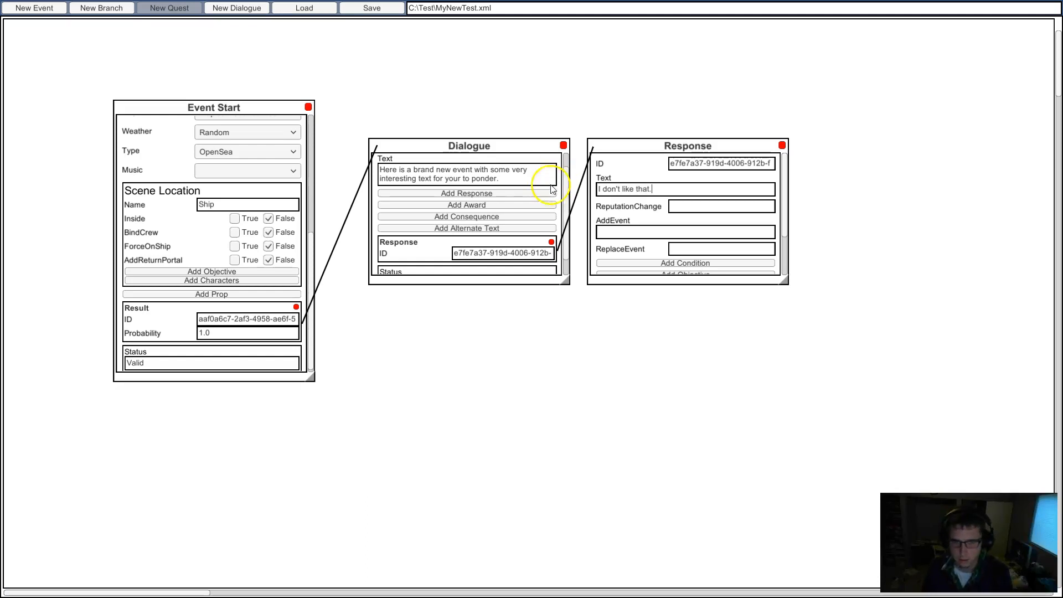
- Add a second dialogue response, place it below the first one, and set its text to "Sounds like a good idea!"
{"action": "left_click", "coordinate": [473, 195]}
{"action": "left_click_drag", "start_coordinate": [673, 151], "coordinate": [677, 322]}
{"action": "left_click", "coordinate": [681, 331]}
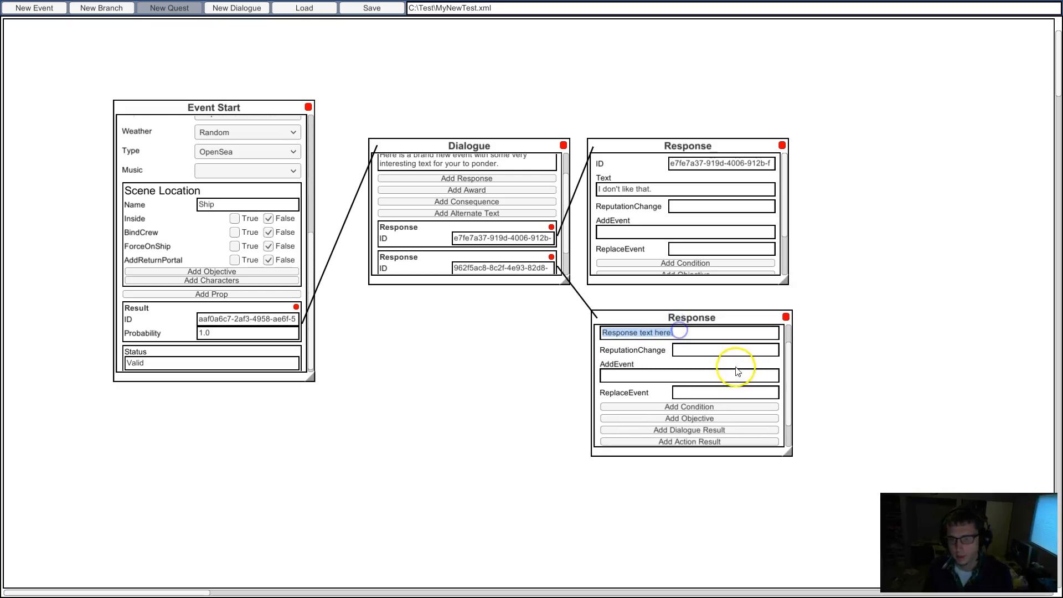
{"action": "type", "text": "Sounds like a good idea!"}
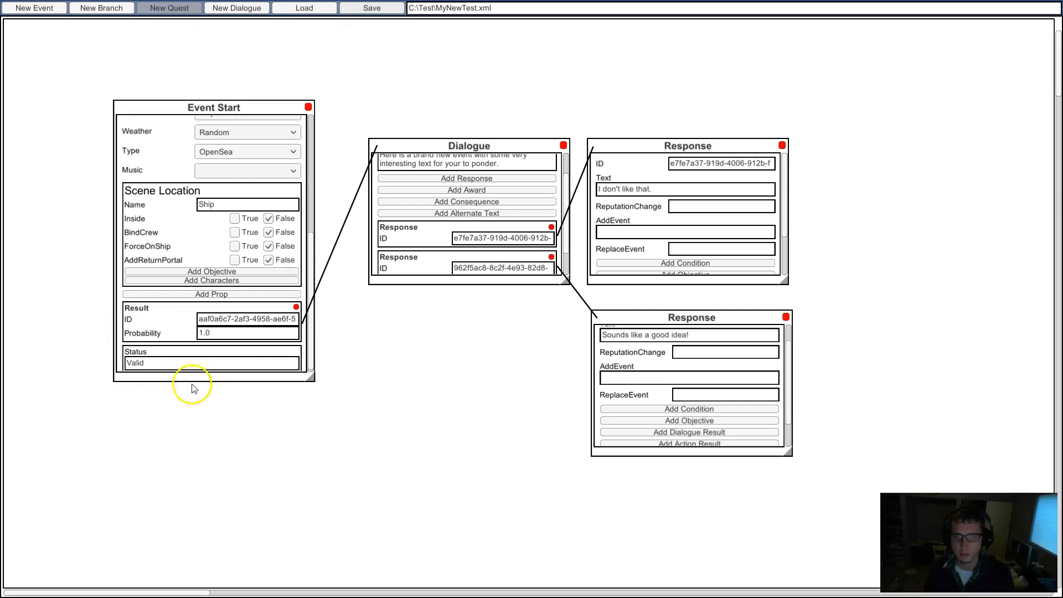
- Save the event to C:\Test\MyNewTest.xml and switch to the Test folder in File Explorer to check the file
{"action": "left_click", "coordinate": [379, 9]}
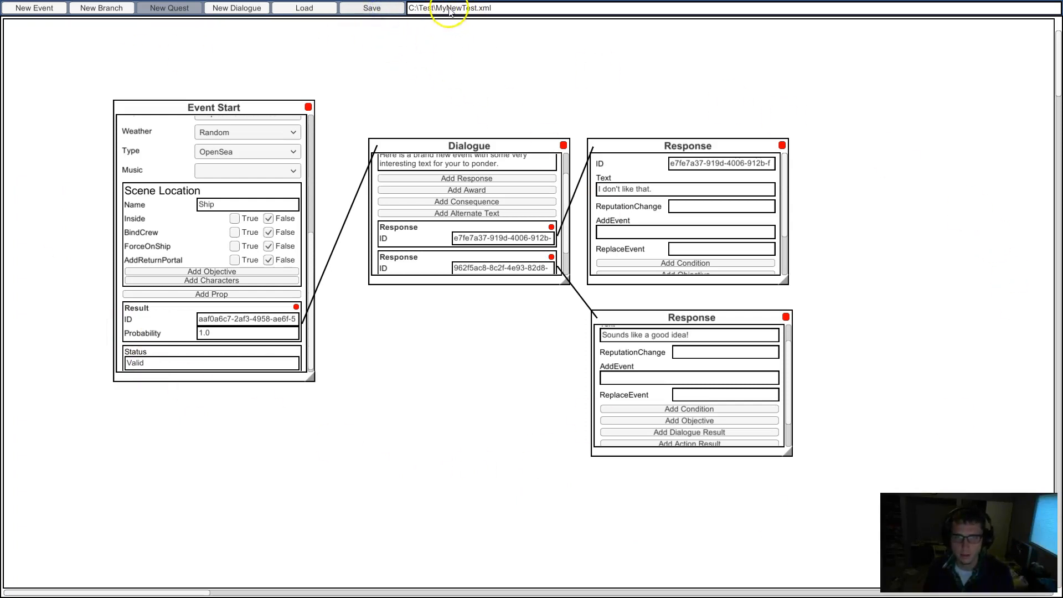
{"action": "key", "text": "alt+Tab"}
{"action": "key", "text": "alt+Tab"}
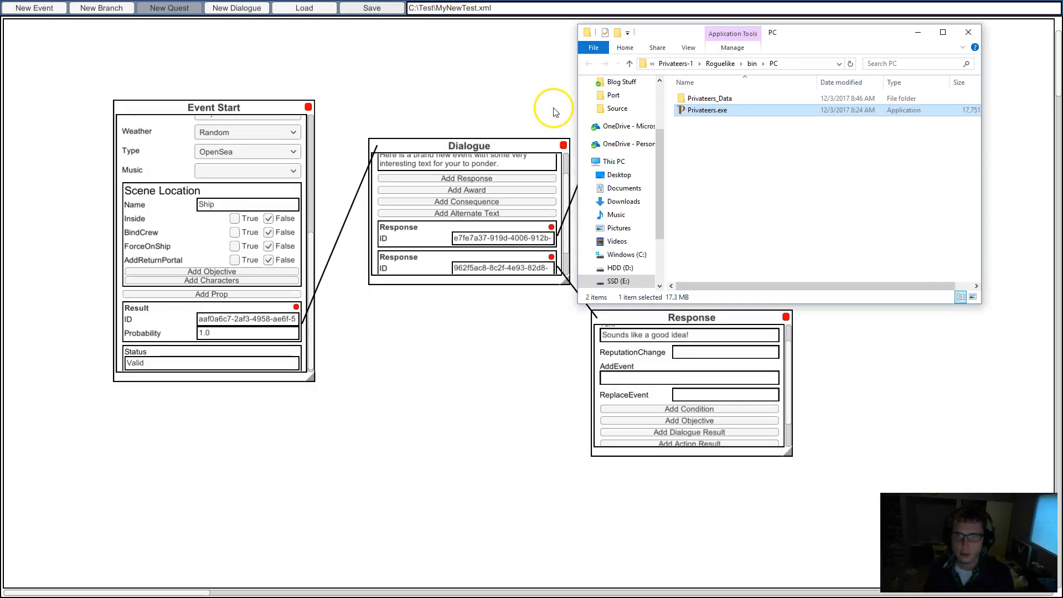
{"action": "key", "text": "alt+Tab"}
{"action": "key", "text": "alt+Tab"}
{"action": "key", "text": "alt+Tab"}
{"action": "key", "text": "alt+Tab"}
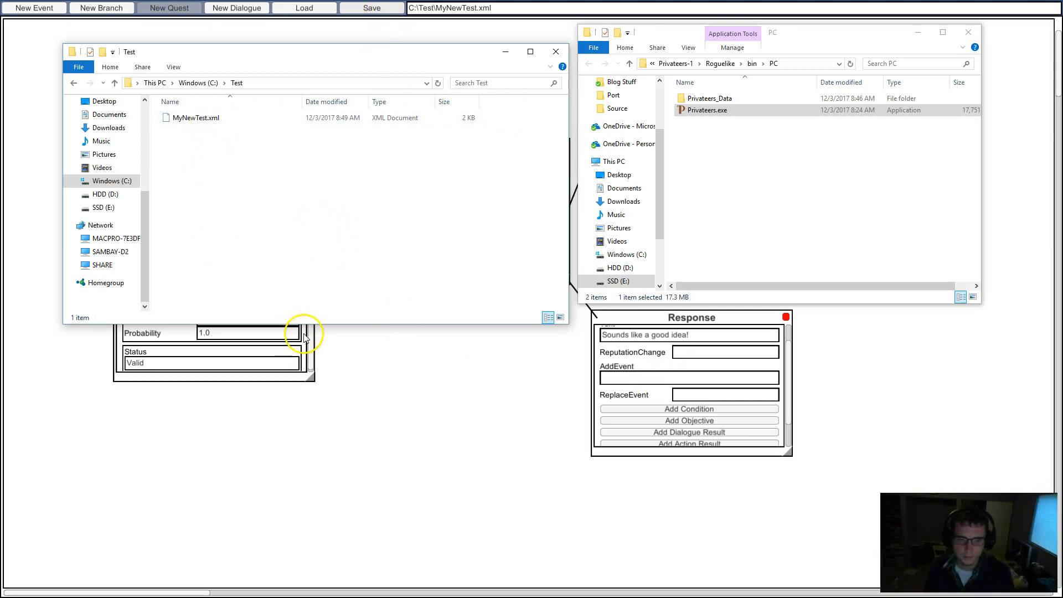
- Switch to Privateers, save and exit the current game, and open the Test Event dialog
{"action": "key", "text": "alt+Tab"}
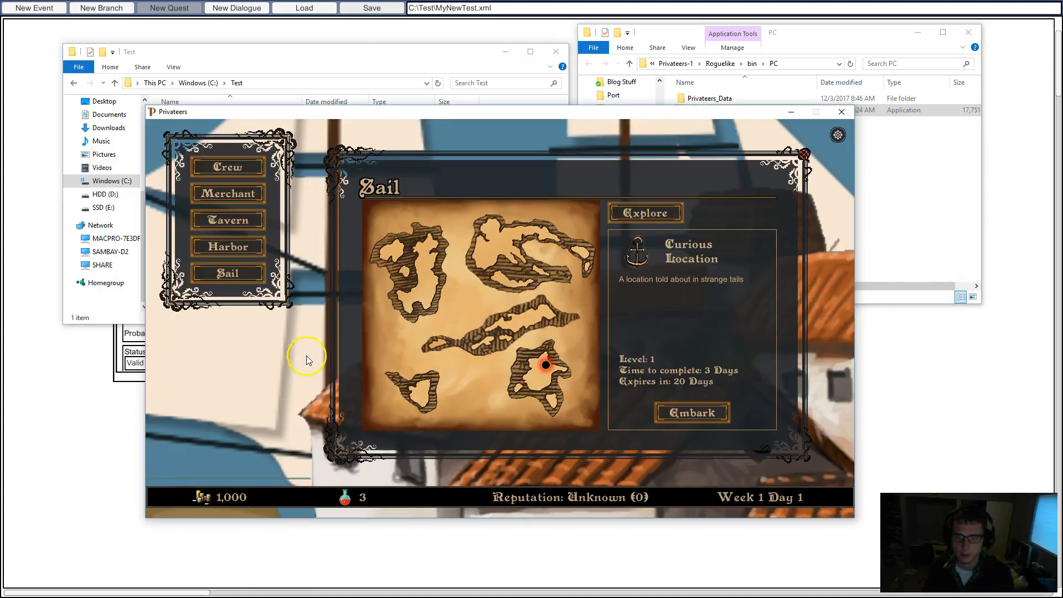
{"action": "key", "text": "Escape"}
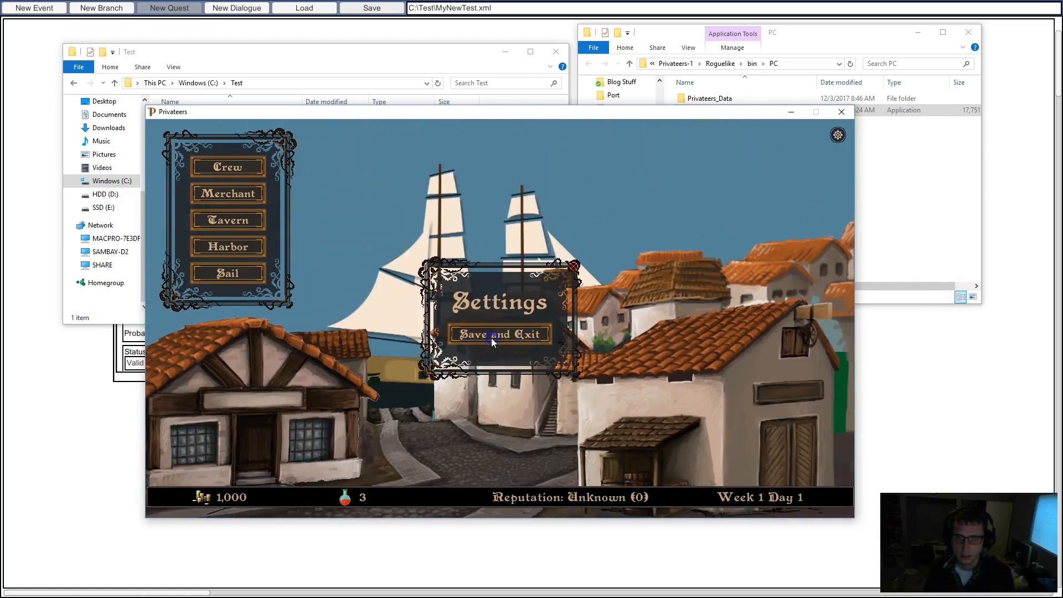
{"action": "left_click", "coordinate": [492, 342]}
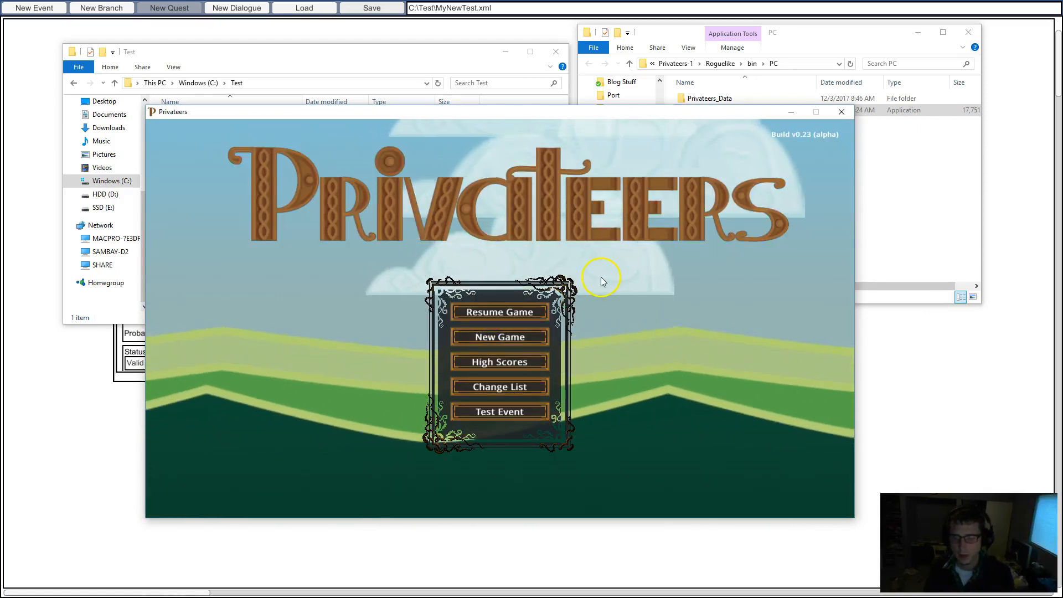
{"action": "left_click", "coordinate": [519, 411]}
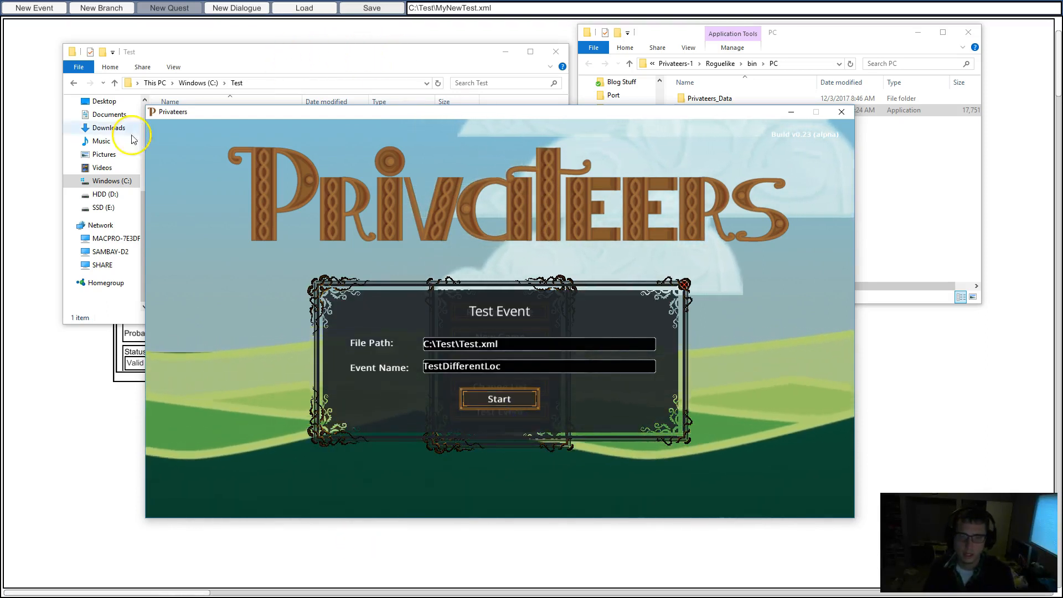
- Check the saved file's name in the Test folder and set the test's File Path to C:\Test\MyNewTest.xml
{"action": "left_click", "coordinate": [254, 95]}
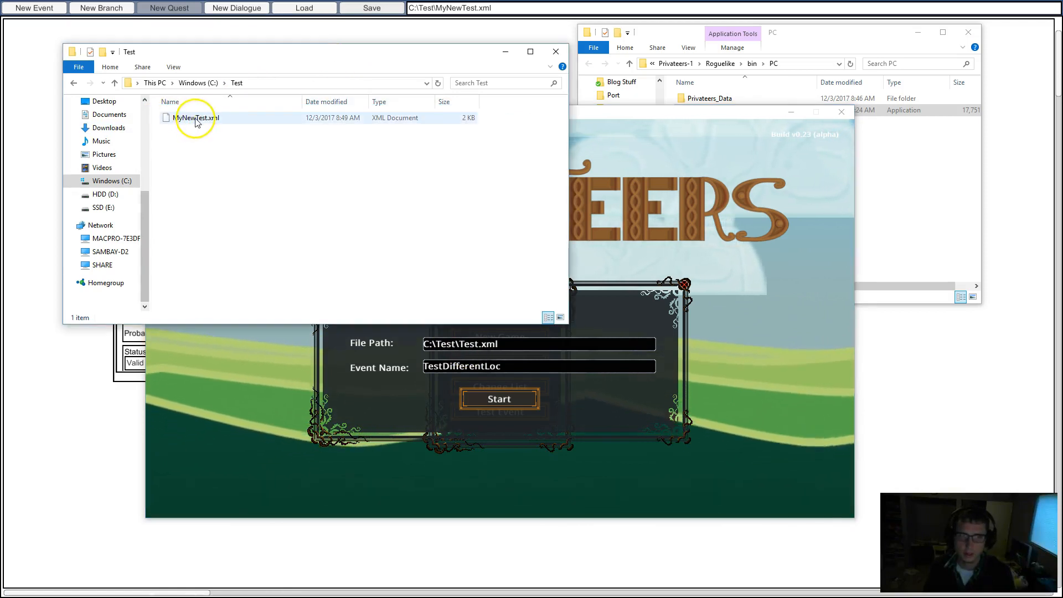
{"action": "left_click", "coordinate": [536, 337]}
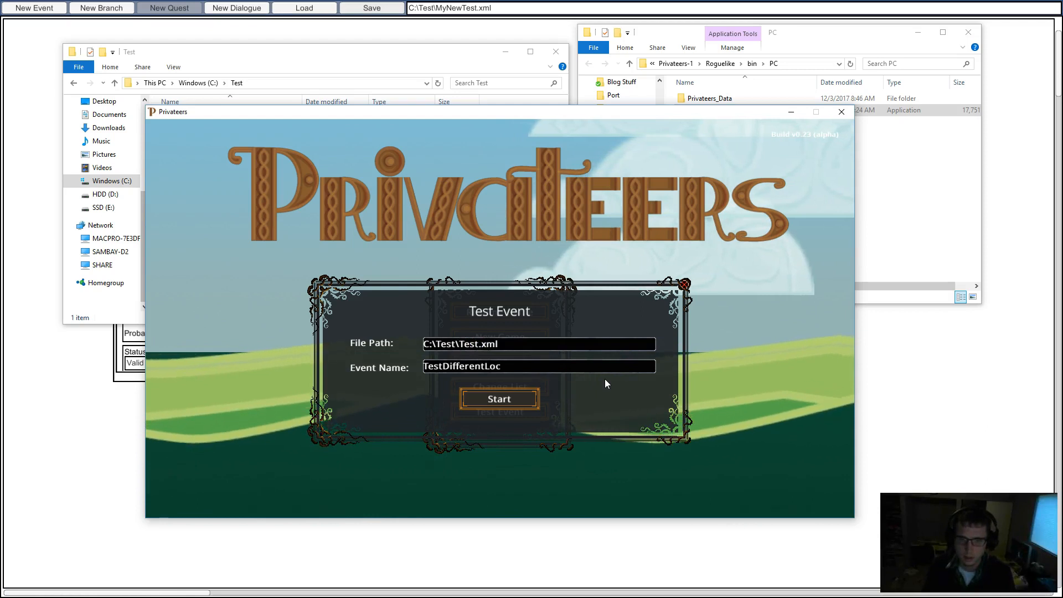
{"action": "type", "text": "MyNew"}
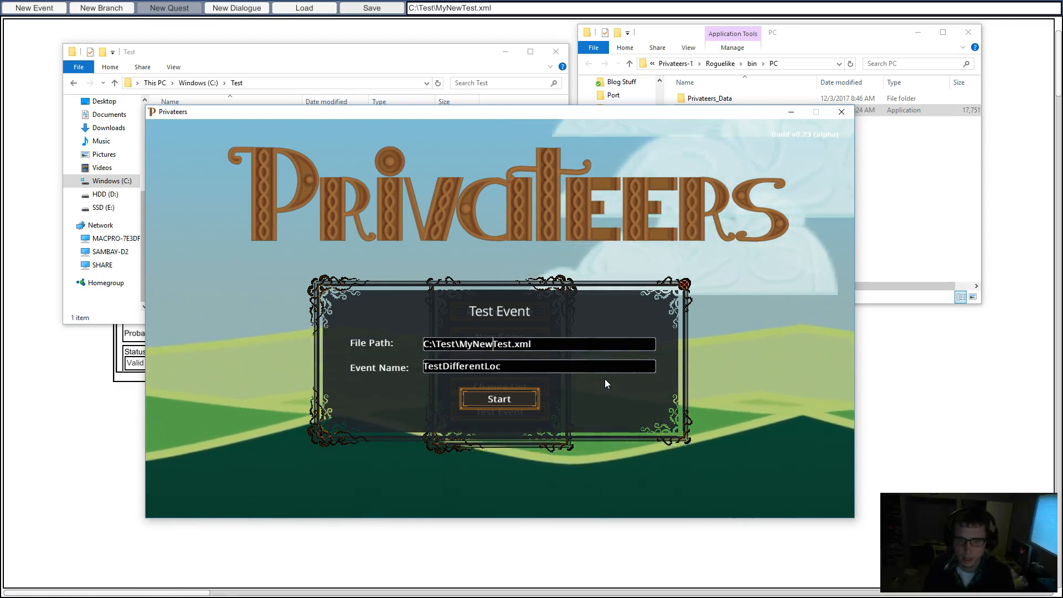
- Return to EventEditor and look up the event's Name in the Event Start node
{"action": "left_click", "coordinate": [335, 51]}
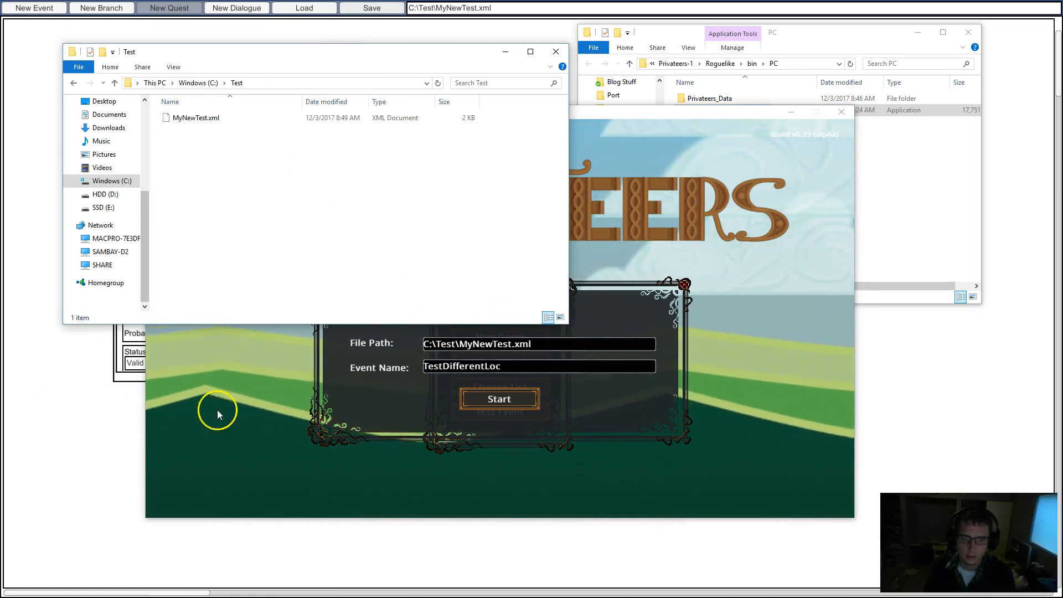
{"action": "left_click", "coordinate": [115, 414]}
{"action": "left_click_drag", "start_coordinate": [310, 249], "coordinate": [315, 108]}
- Switch to Privateers, set the test's Event Name to MyTestEvent, and start the test
{"action": "key", "text": "alt+Tab"}
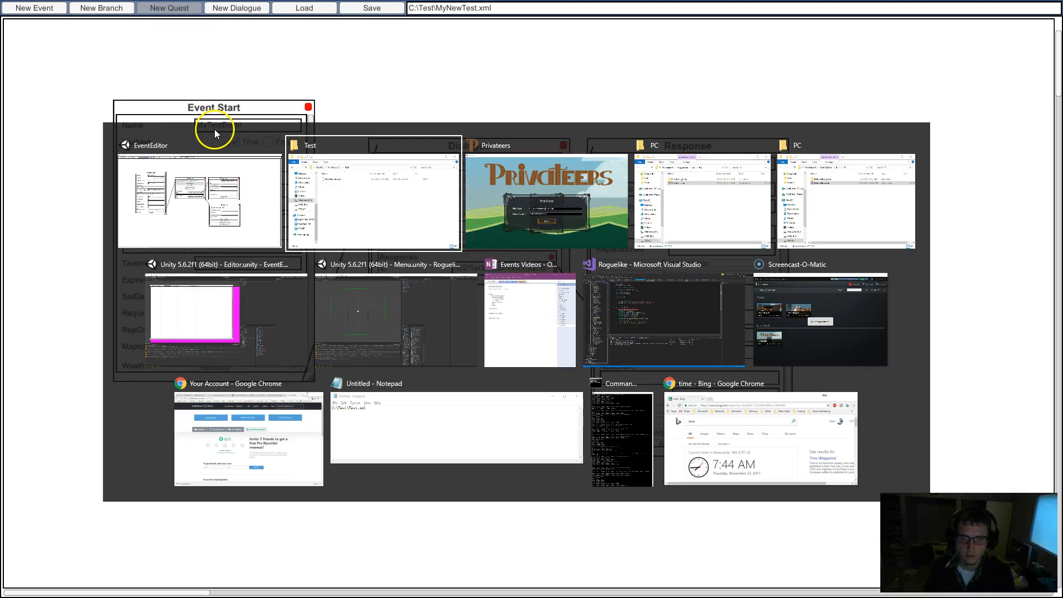
{"action": "key", "text": "alt+Tab"}
{"action": "key", "text": "alt+Tab"}
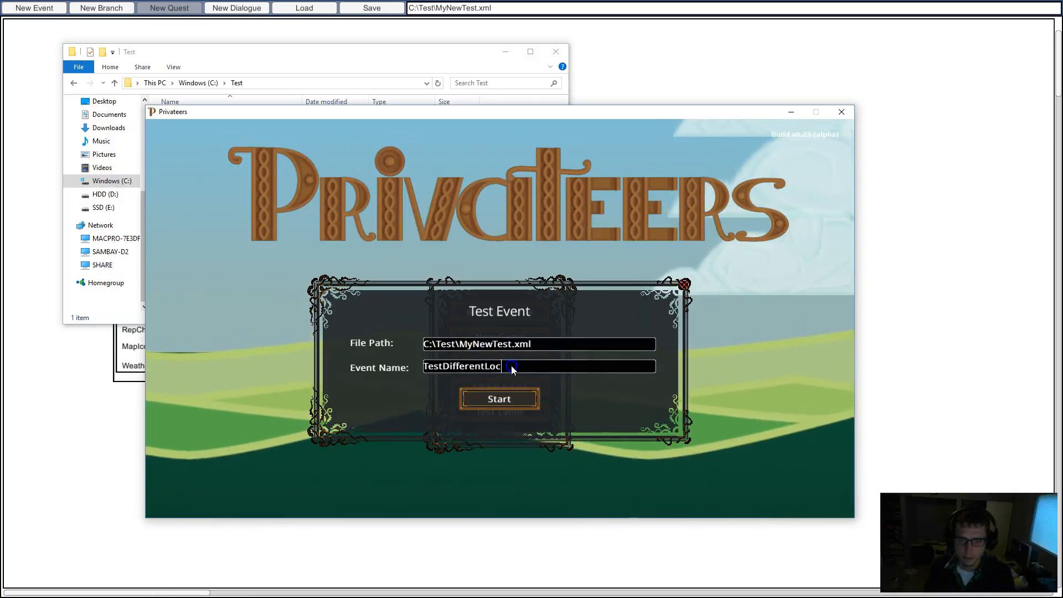
{"action": "left_click_drag", "start_coordinate": [510, 365], "coordinate": [367, 363]}
{"action": "key", "text": "BackSpace"}
{"action": "type", "text": "MyTestEvent"}
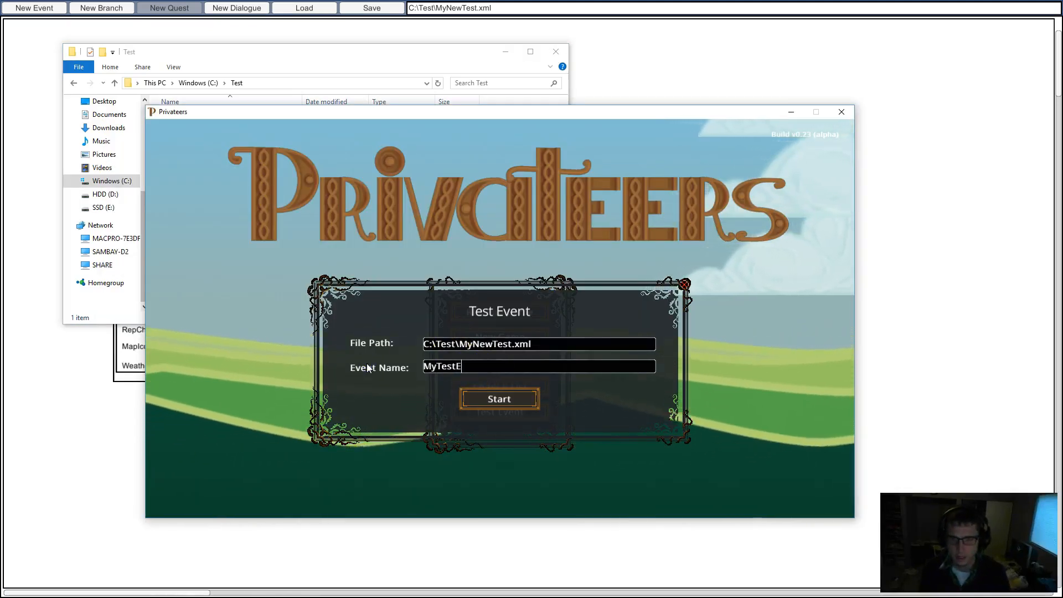
{"action": "left_click", "coordinate": [488, 408]}
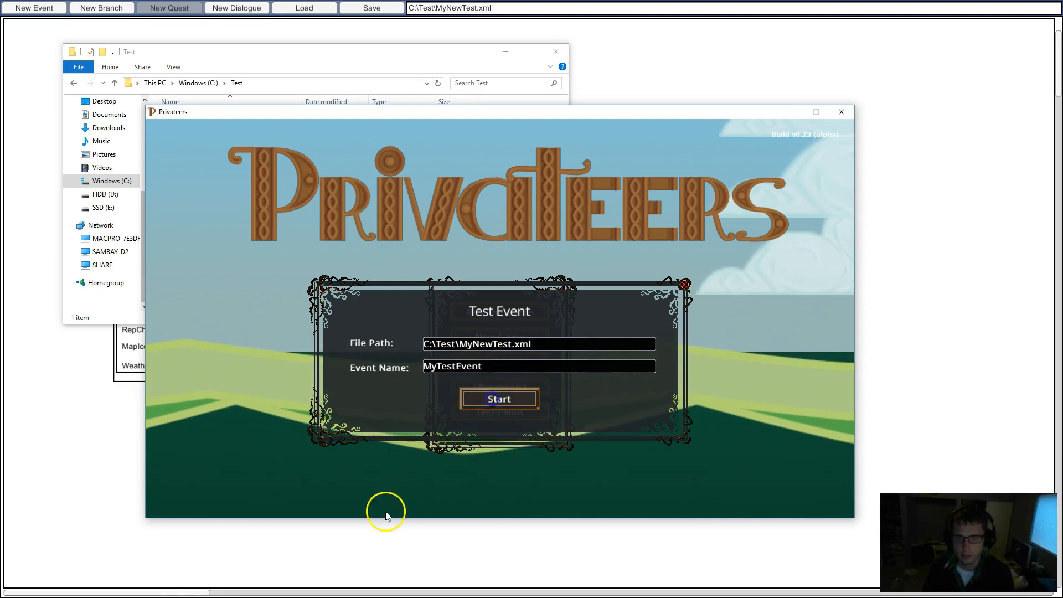
- Close the running Privateers test, return to EventEditor, and save the event file again
{"action": "left_click", "coordinate": [502, 222]}
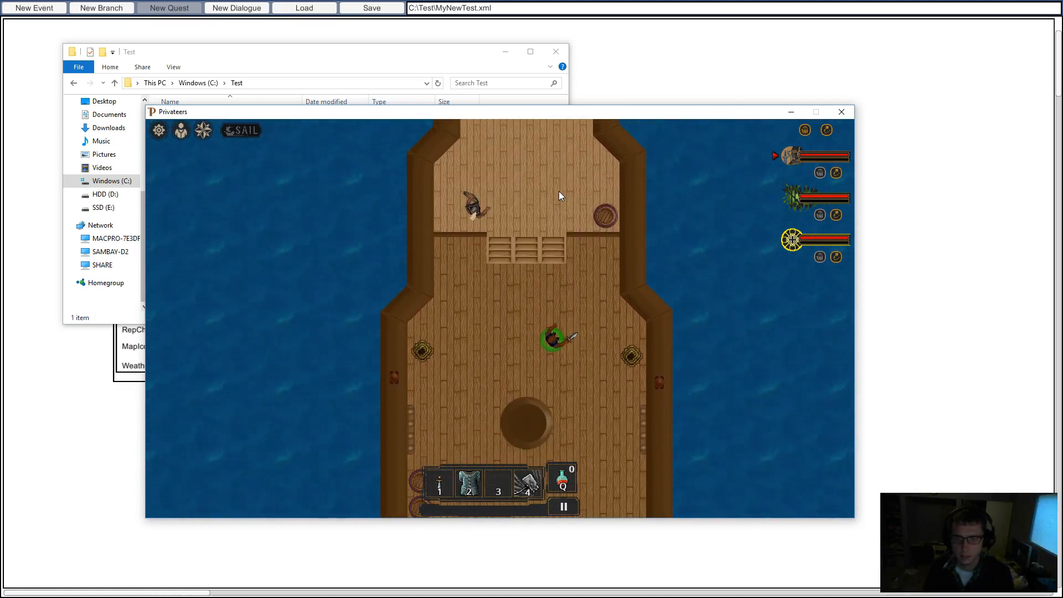
{"action": "left_click", "coordinate": [842, 111]}
{"action": "left_click", "coordinate": [404, 421]}
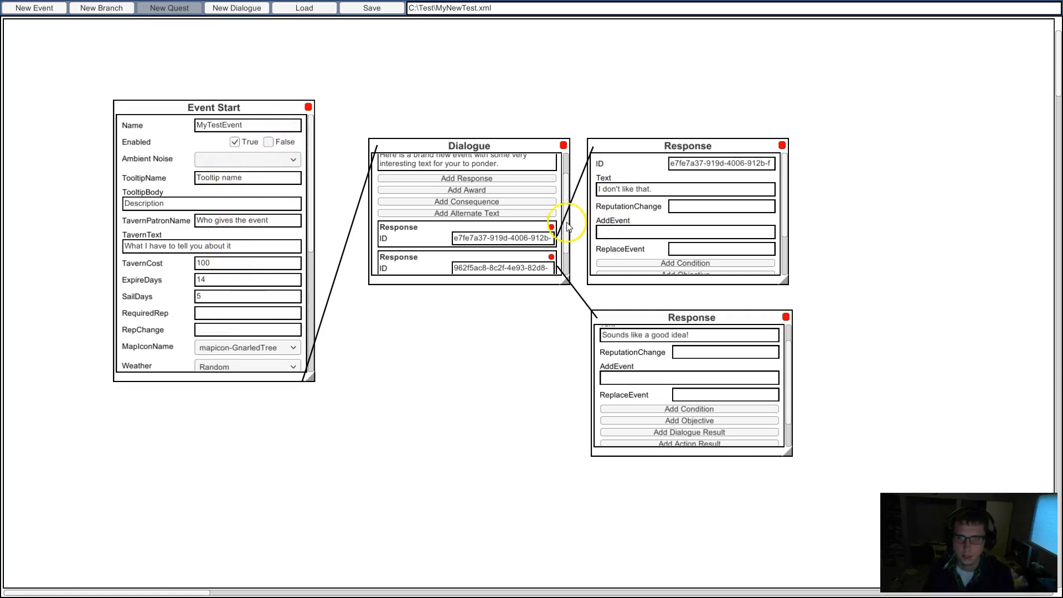
{"action": "scroll", "coordinate": [571, 206], "scroll_direction": "up", "scroll_amount": 2}
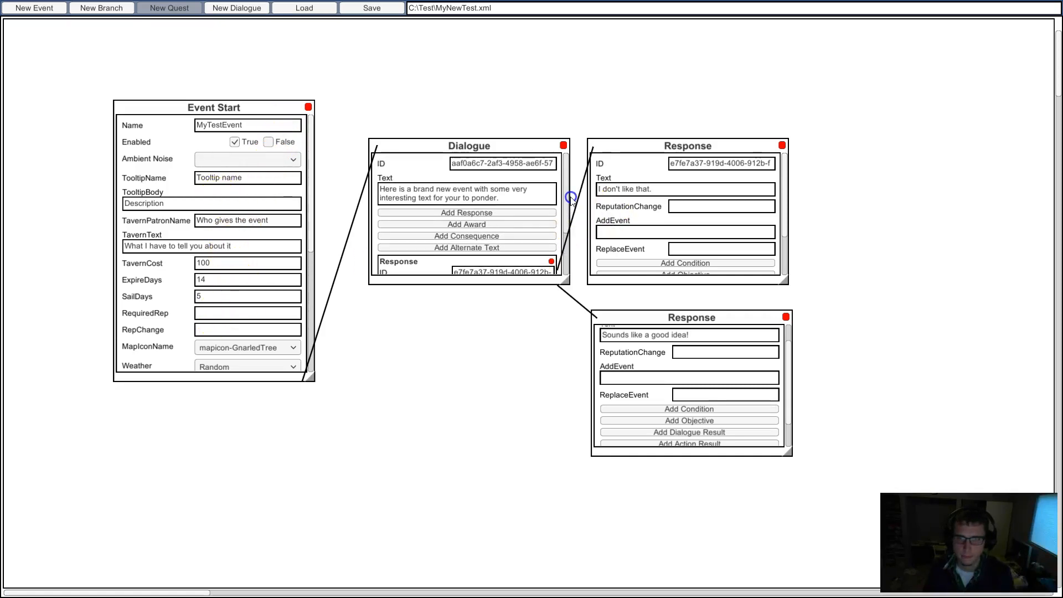
{"action": "left_click", "coordinate": [375, 9]}
- Switch to the Privateers main menu and open the Test Event dialog again
{"action": "key", "text": "alt+Tab"}
{"action": "key", "text": "alt+Tab"}
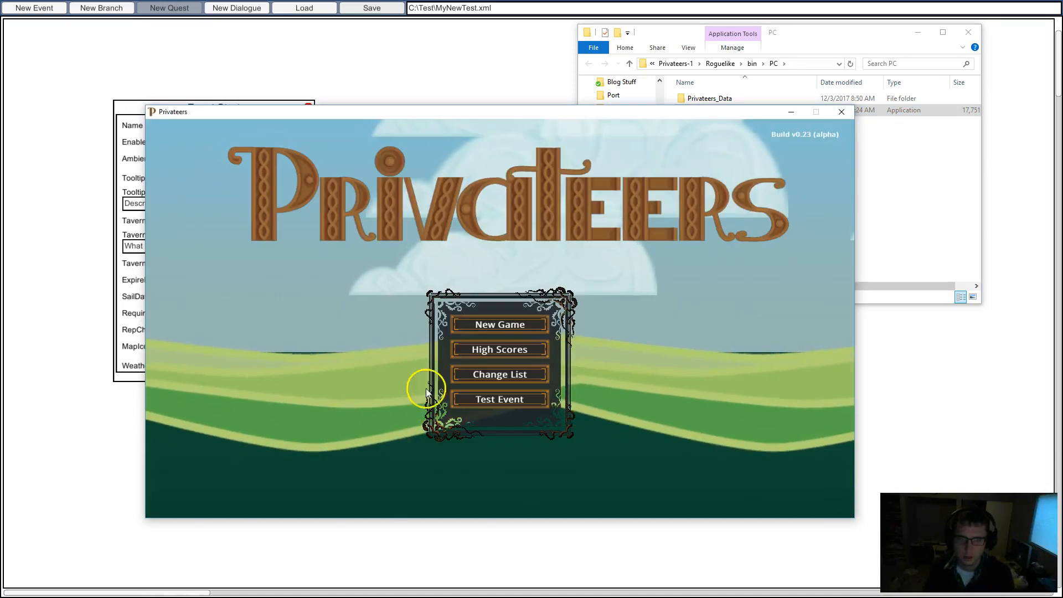
{"action": "left_click", "coordinate": [474, 400]}
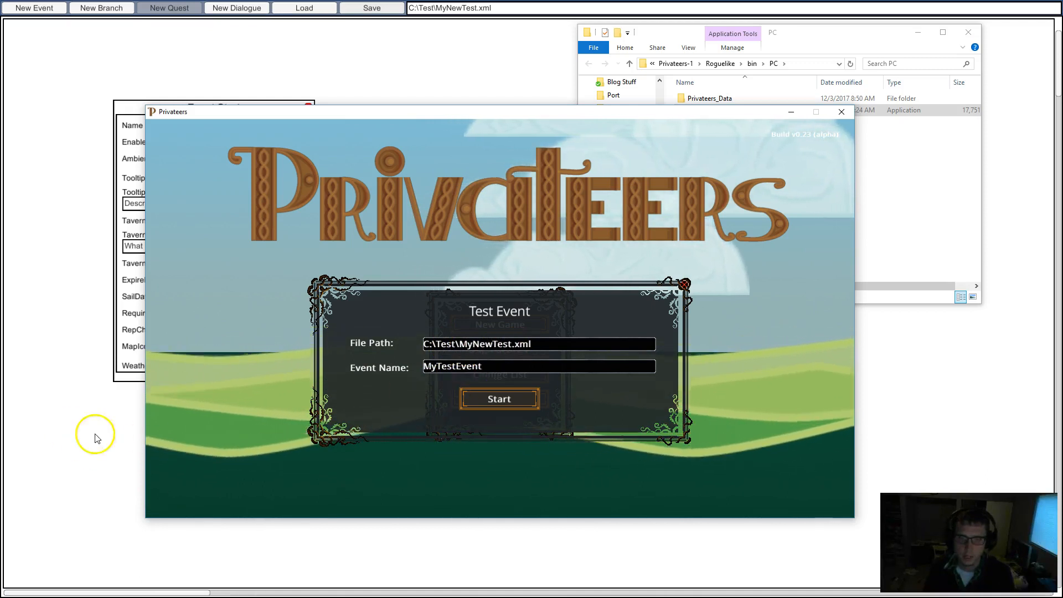
- Compare the Event Name with the Name in EventEditor's Event Start node, and start the MyTestEvent test in Privateers
{"action": "left_click", "coordinate": [78, 442]}
{"action": "double_click", "coordinate": [255, 125]}
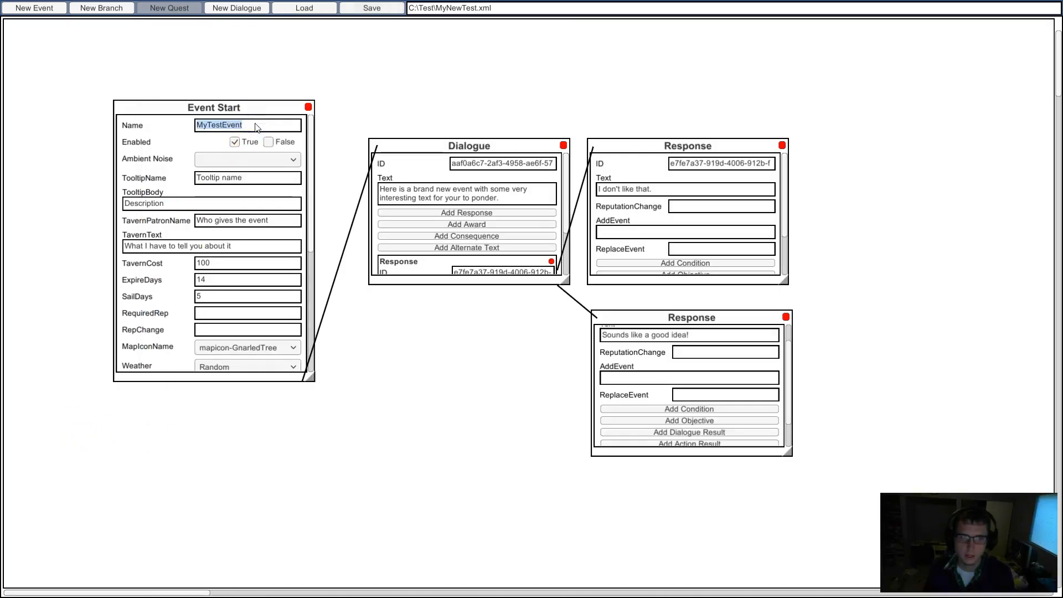
{"action": "key", "text": "alt+Tab"}
{"action": "left_click", "coordinate": [509, 398]}
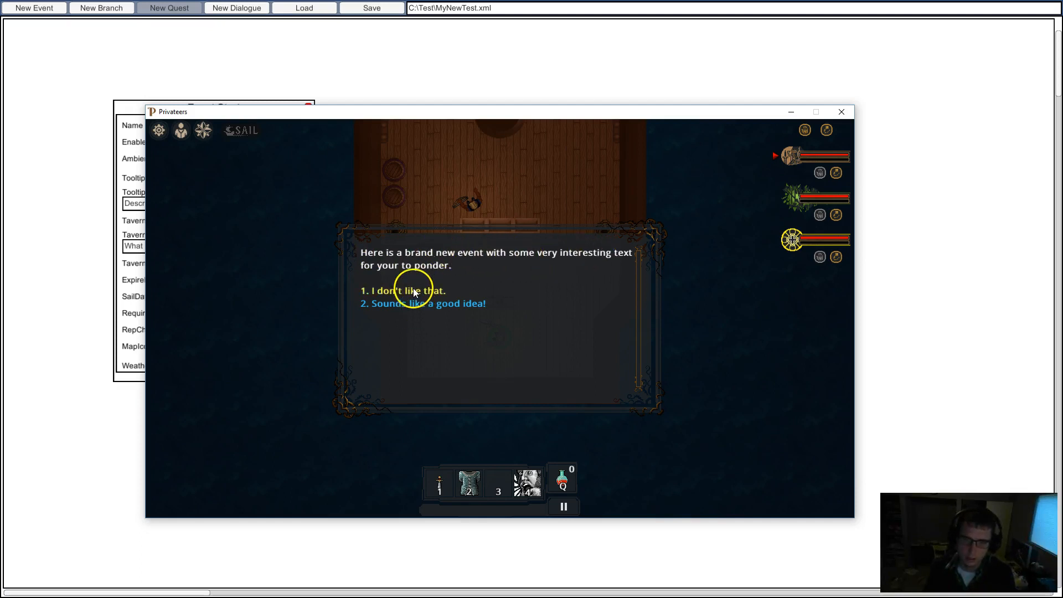
- Answer the event's dialogue with "Sounds like a good idea!" and walk the character up the ship's deck
{"action": "left_click", "coordinate": [415, 304]}
{"action": "left_click", "coordinate": [532, 291]}
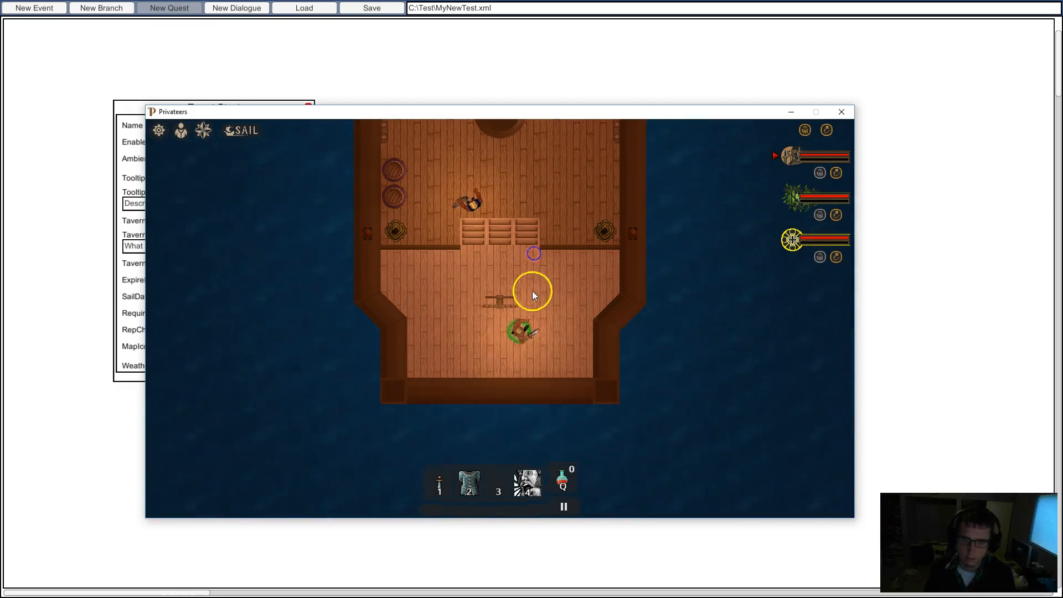
{"action": "left_click", "coordinate": [556, 197]}
{"action": "left_click", "coordinate": [577, 223]}
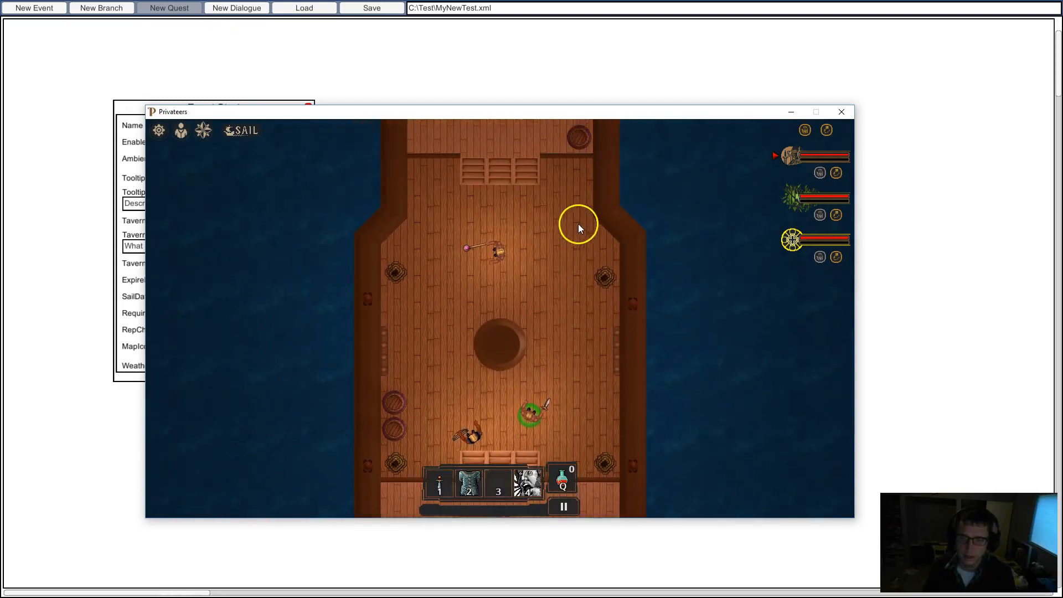
- Walk the character along the deck, restart the MyTestEvent test from the Privateers main menu, and close the game
{"action": "left_click", "coordinate": [550, 326]}
{"action": "left_click", "coordinate": [546, 363]}
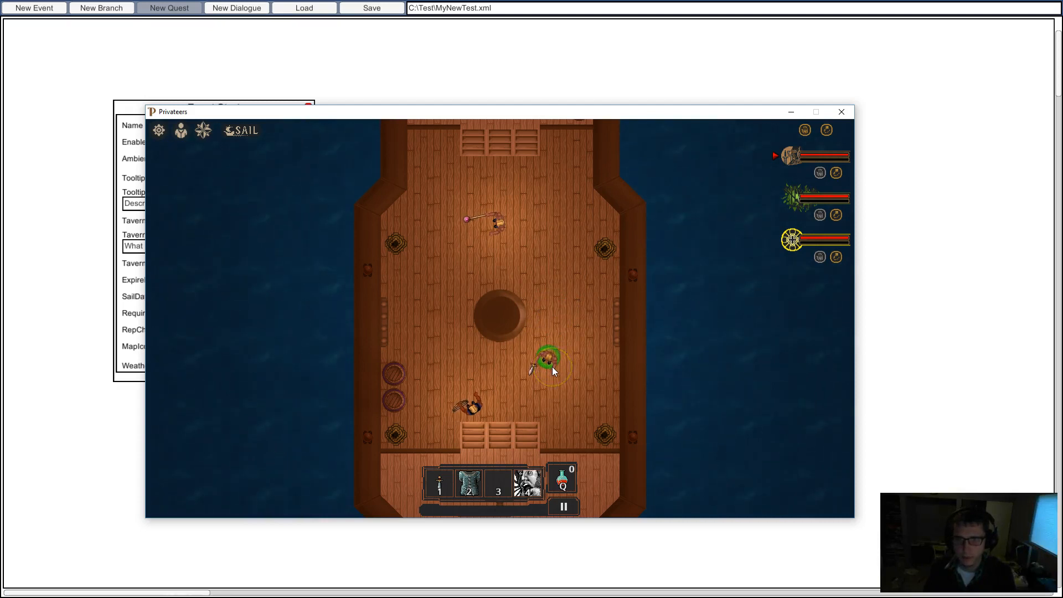
{"action": "key", "text": "Escape"}
{"action": "left_click", "coordinate": [493, 413]}
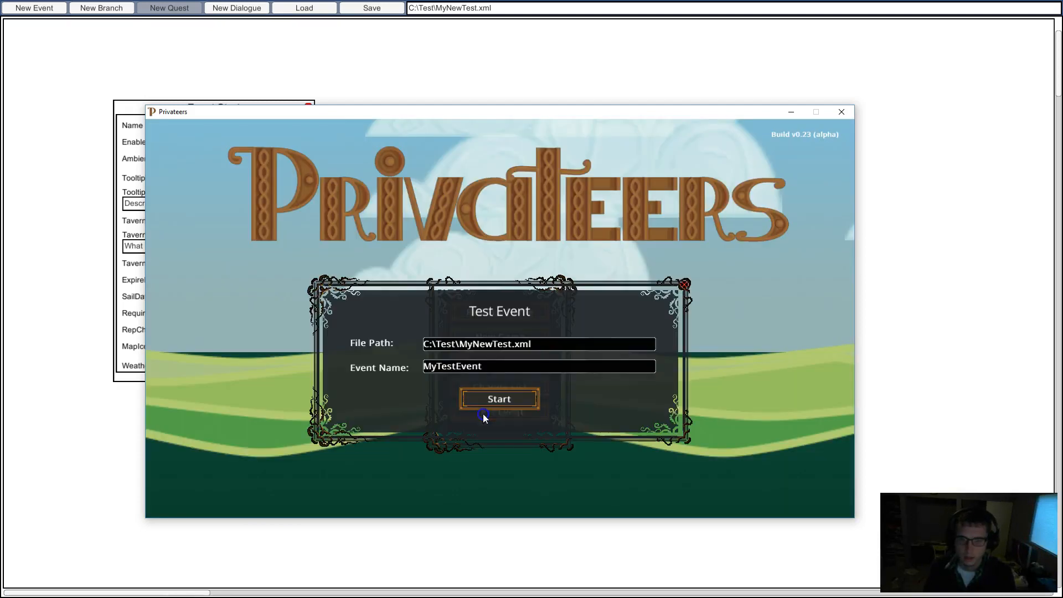
{"action": "left_click", "coordinate": [500, 401]}
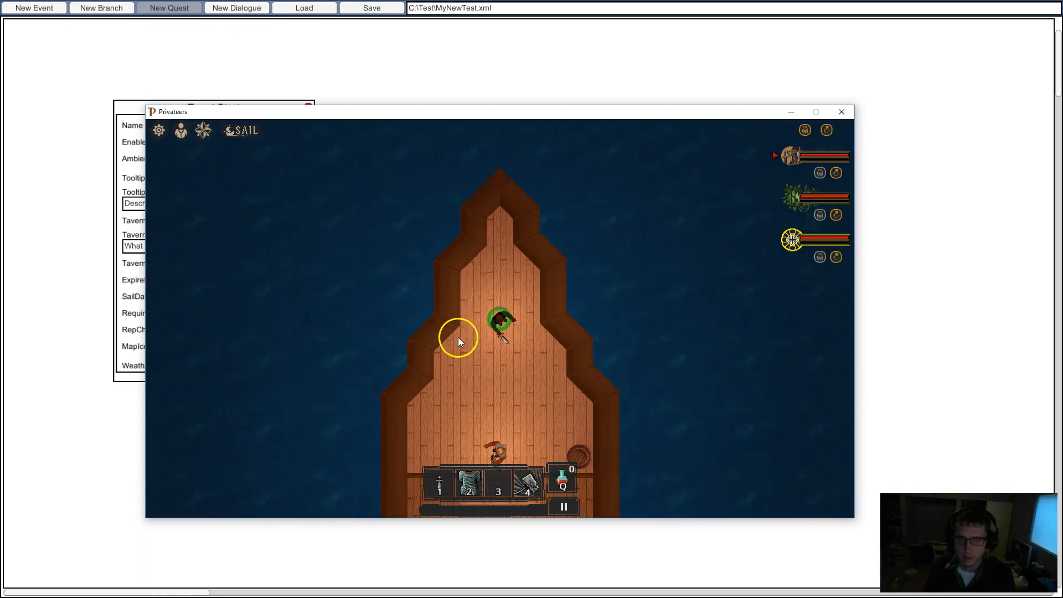
{"action": "left_click", "coordinate": [842, 112]}
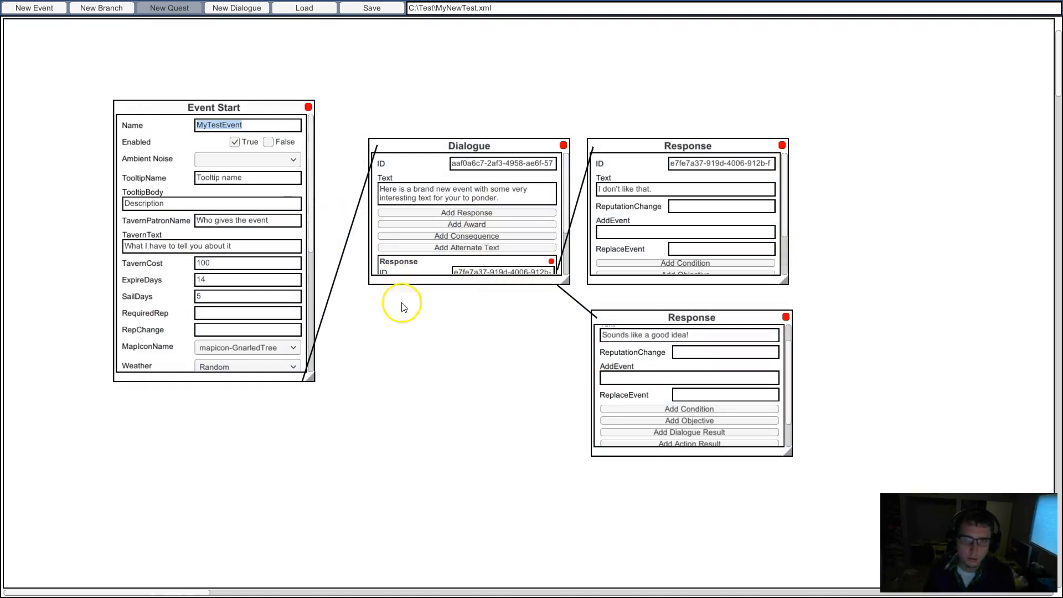
- Add a prop named SmallShip with a character group to the Event Start node in EventEditor
{"action": "left_click_drag", "start_coordinate": [496, 382], "coordinate": [462, 394]}
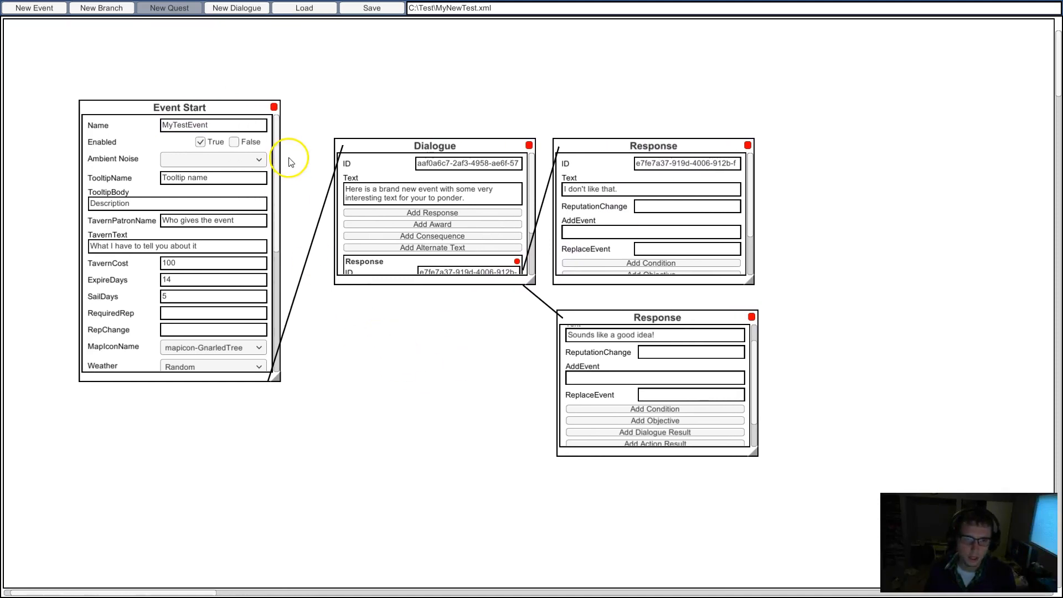
{"action": "left_click_drag", "start_coordinate": [279, 160], "coordinate": [299, 308]}
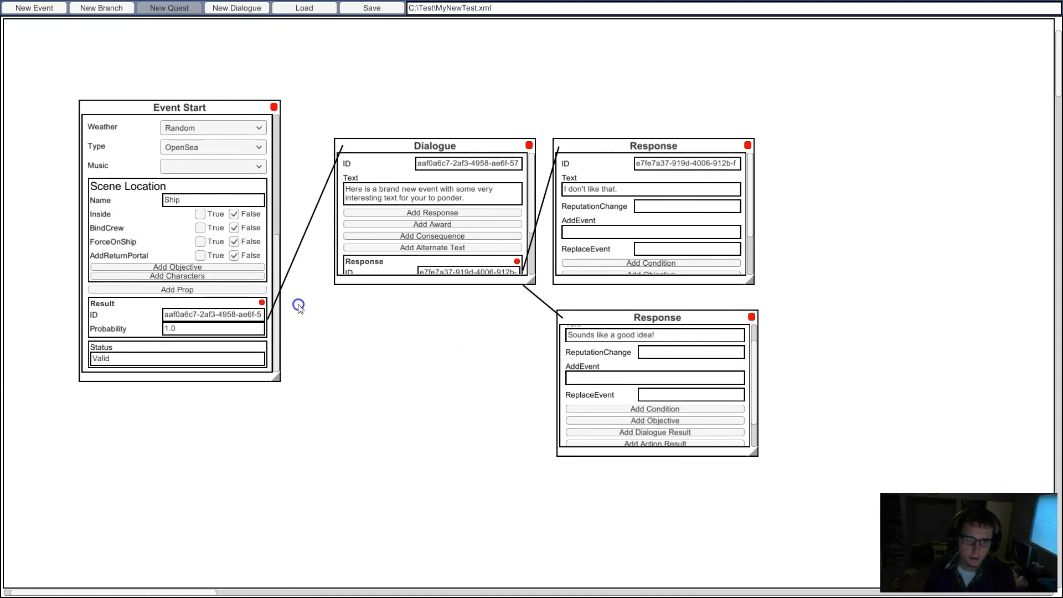
{"action": "left_click", "coordinate": [172, 331]}
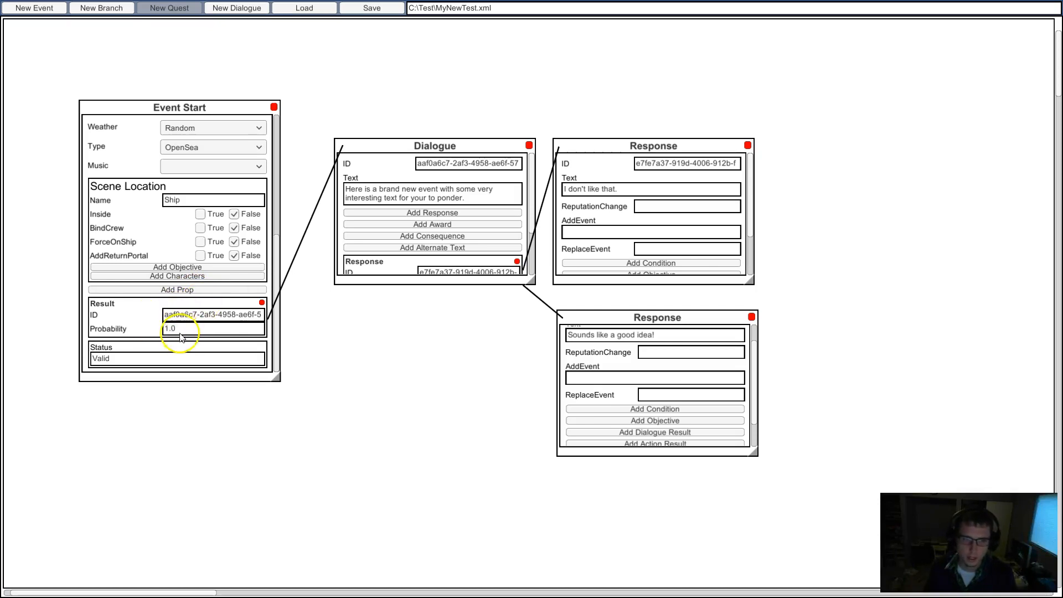
{"action": "left_click", "coordinate": [209, 292]}
{"action": "left_click", "coordinate": [216, 286]}
{"action": "left_click", "coordinate": [186, 298]}
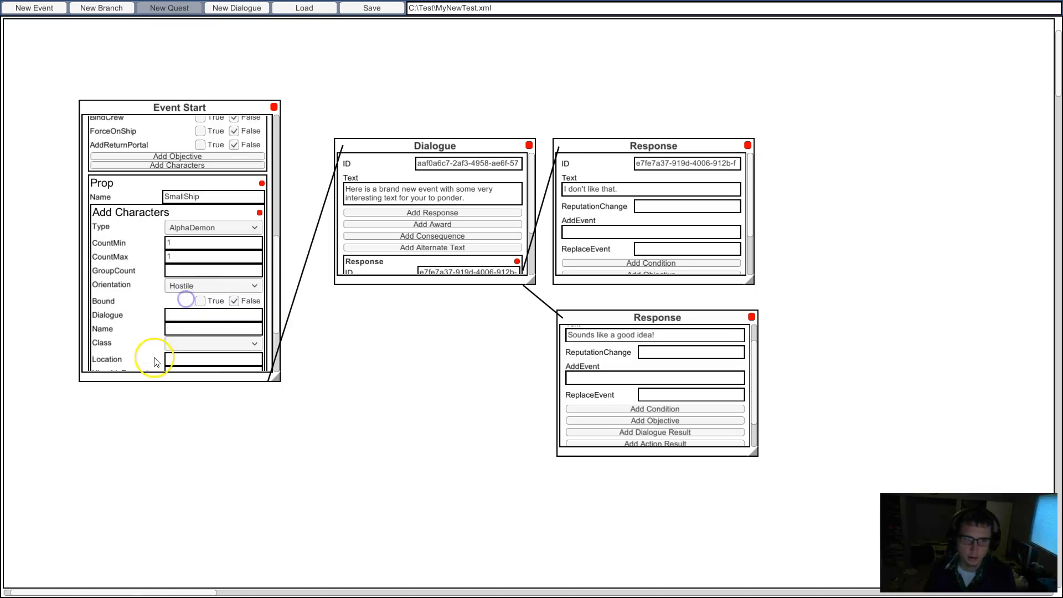
- Set the prop's character type to Ogre and its CountMin, CountMax and GroupCount to 2
{"action": "left_click", "coordinate": [217, 226]}
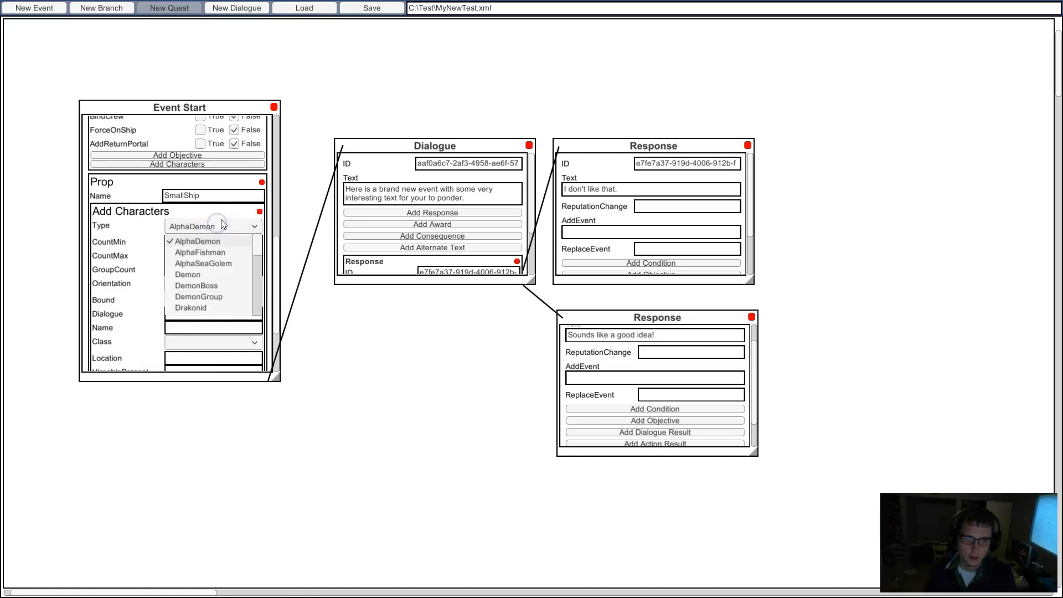
{"action": "left_click_drag", "start_coordinate": [254, 238], "coordinate": [258, 287]}
{"action": "left_click", "coordinate": [194, 267]}
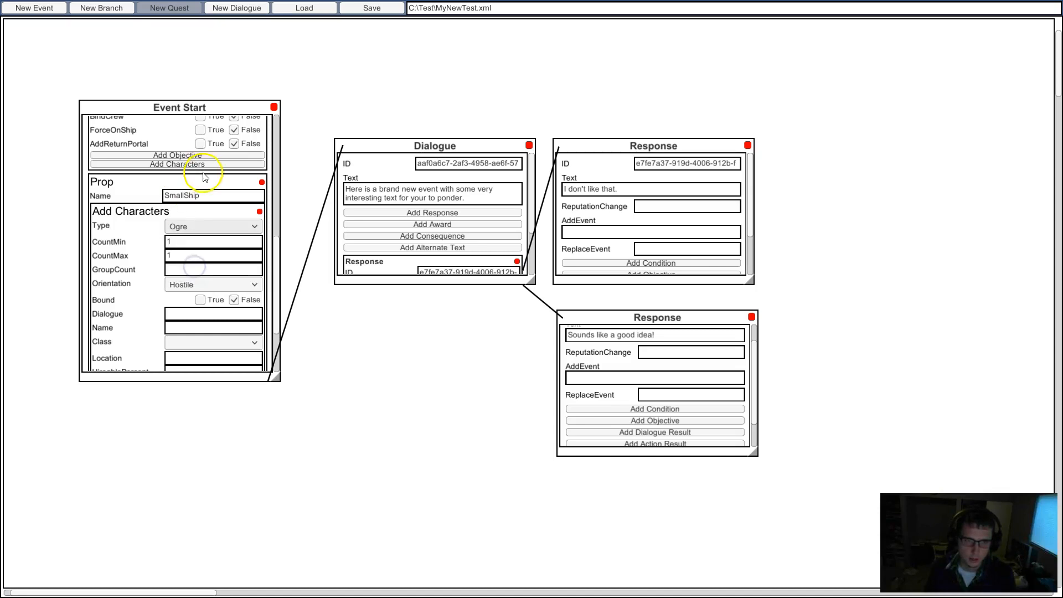
{"action": "left_click_drag", "start_coordinate": [183, 243], "coordinate": [159, 249]}
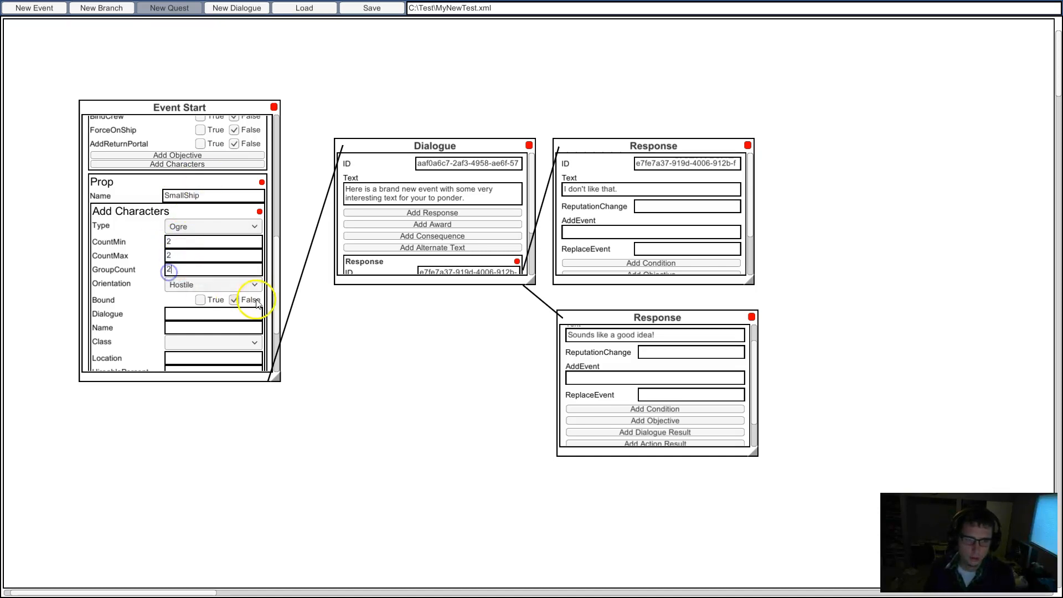
{"action": "left_click_drag", "start_coordinate": [276, 280], "coordinate": [284, 255]}
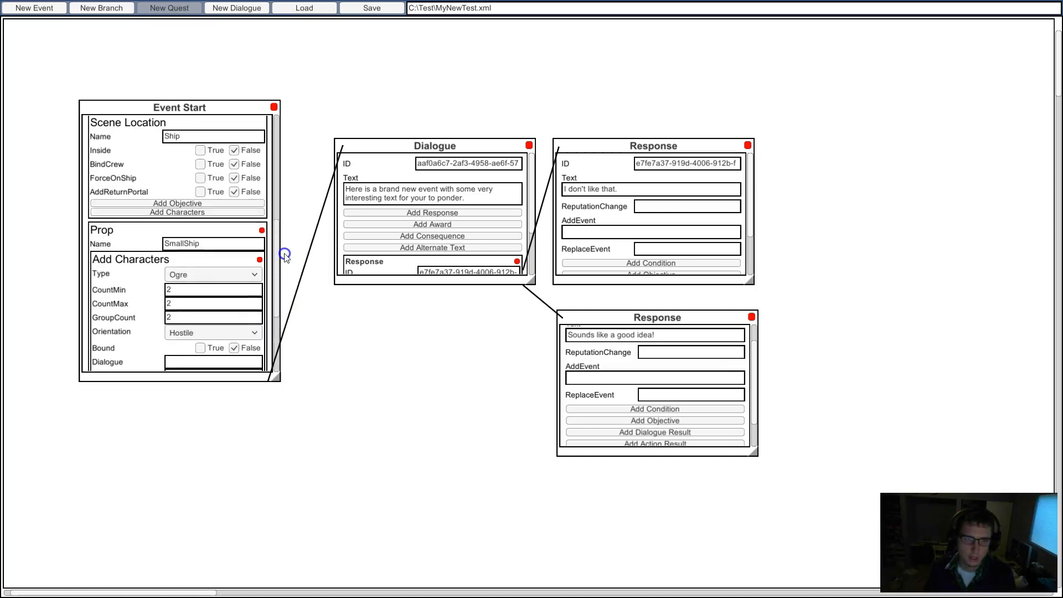
- Save the event with its ogre prop to C:\Test\MyNewTest.xml
{"action": "left_click", "coordinate": [367, 9]}
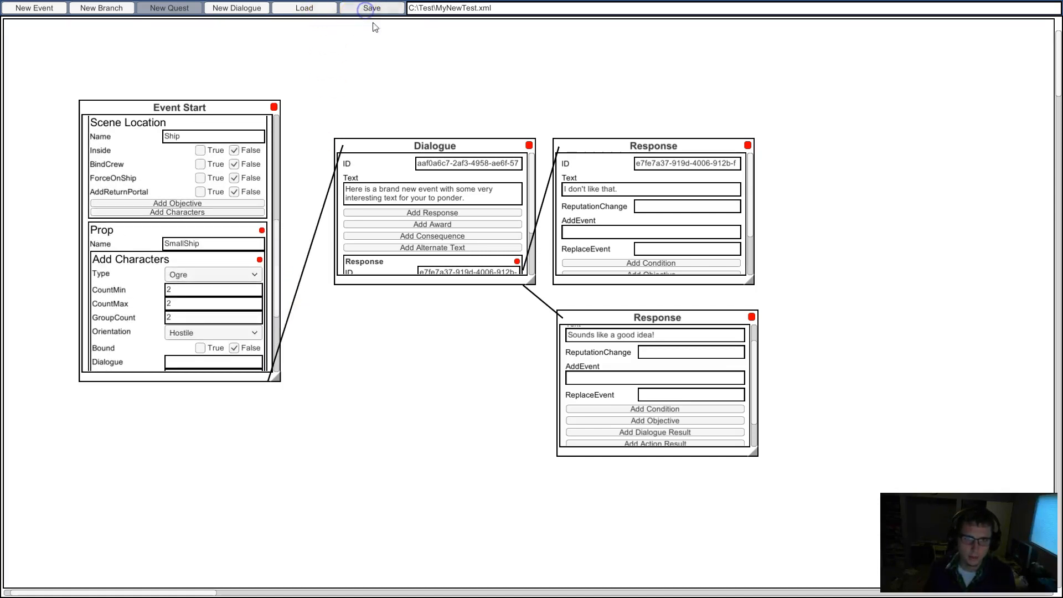
{"action": "key", "text": "alt+Tab"}
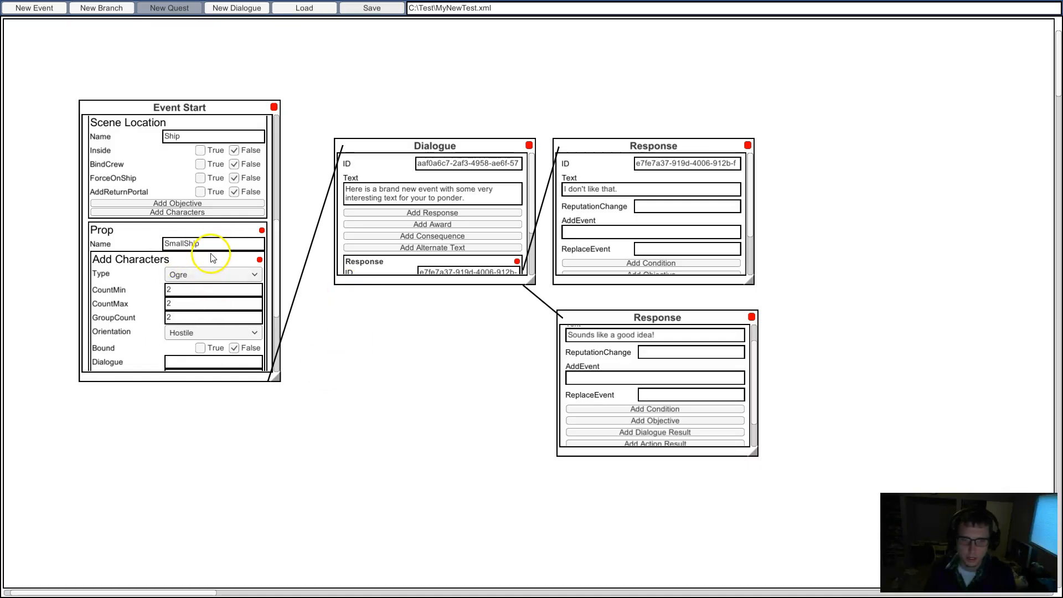
{"action": "key", "text": "alt+Tab"}
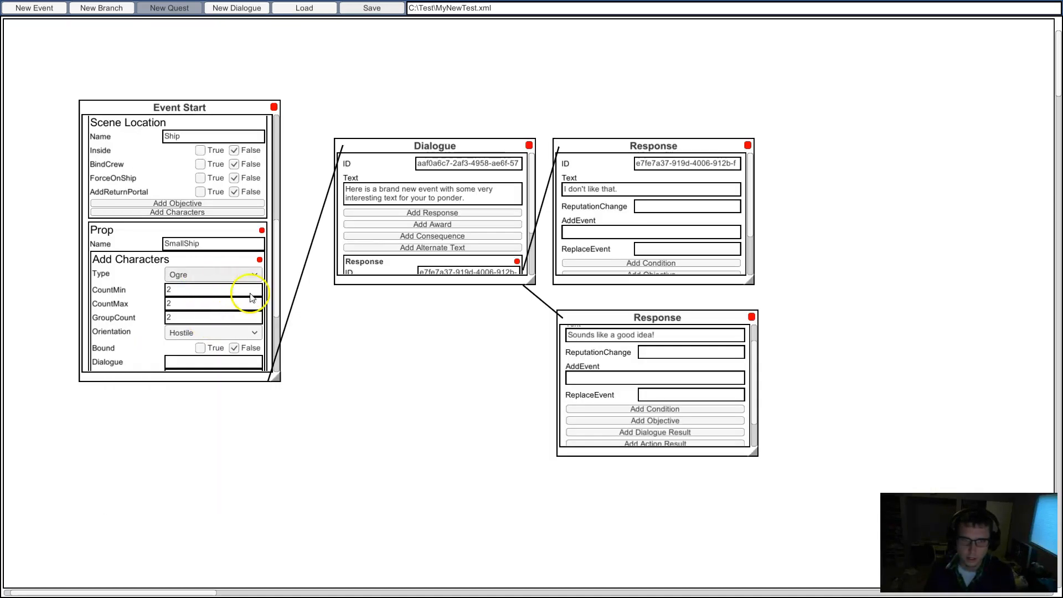
- Add an action result to the "I don't like that." response and set the action to the WaitForEnemyCountLes... option
{"action": "left_click_drag", "start_coordinate": [880, 225], "coordinate": [681, 218]}
{"action": "left_click_drag", "start_coordinate": [553, 226], "coordinate": [554, 259]}
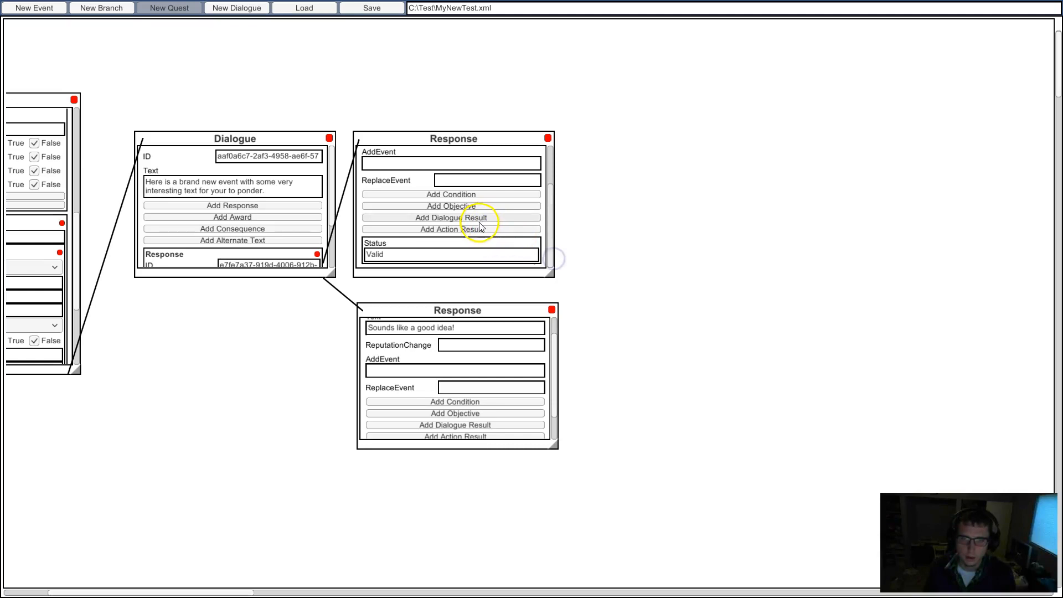
{"action": "left_click", "coordinate": [419, 232]}
{"action": "left_click_drag", "start_coordinate": [768, 182], "coordinate": [778, 144]}
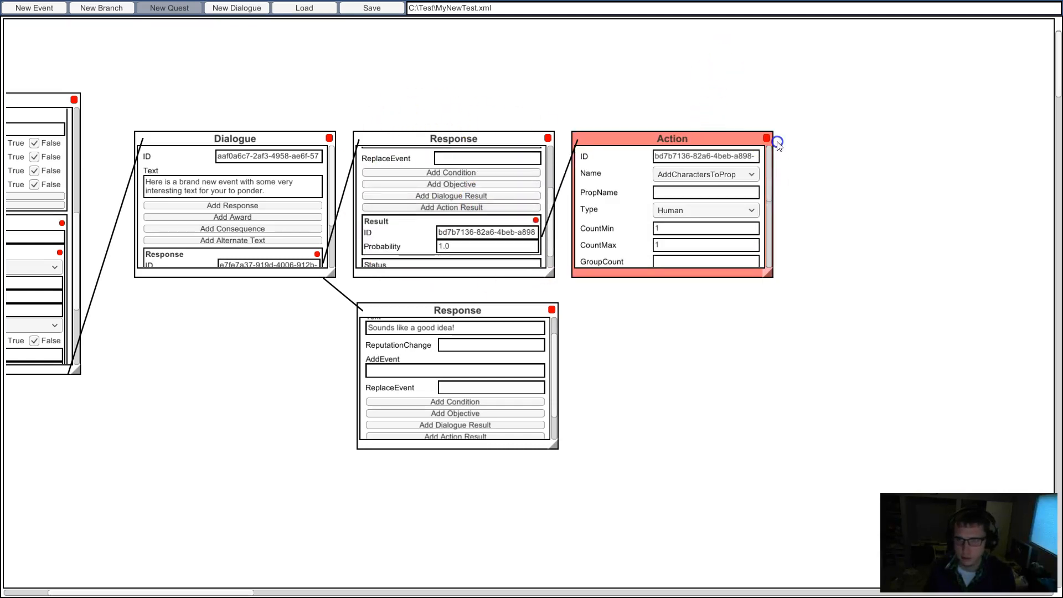
{"action": "left_click", "coordinate": [737, 174]}
{"action": "left_click_drag", "start_coordinate": [755, 203], "coordinate": [764, 260]}
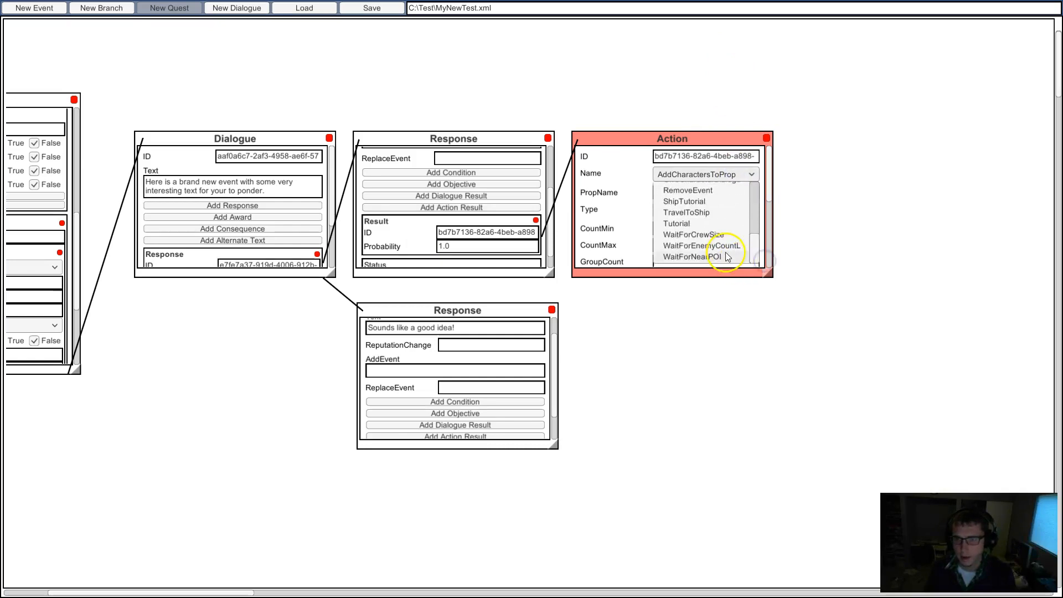
{"action": "left_click", "coordinate": [707, 246]}
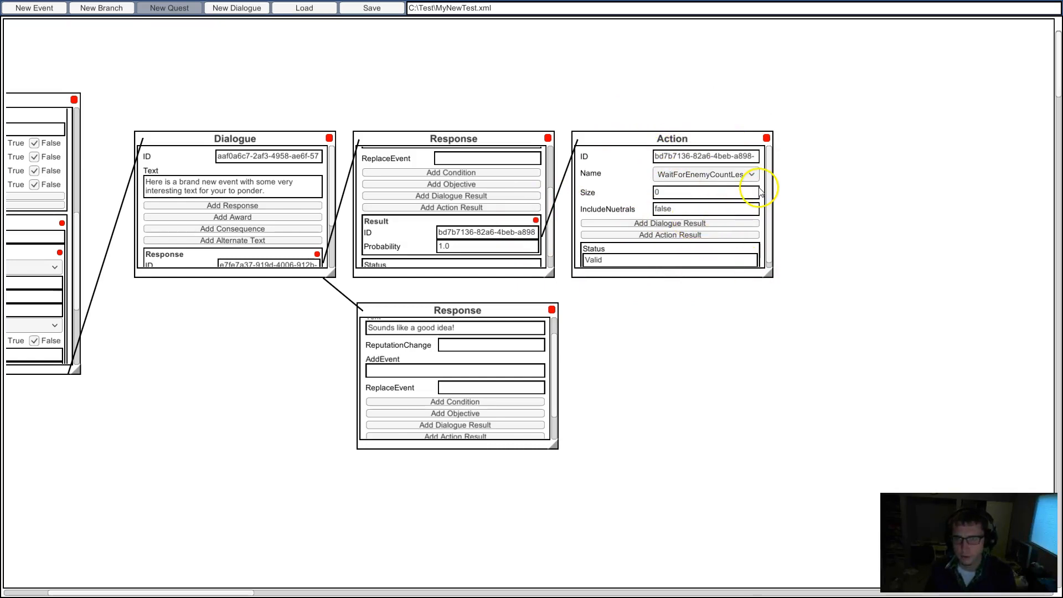
- Add a dialogue result to the wait action with the text "You killed the ogres!"
{"action": "left_click", "coordinate": [710, 223]}
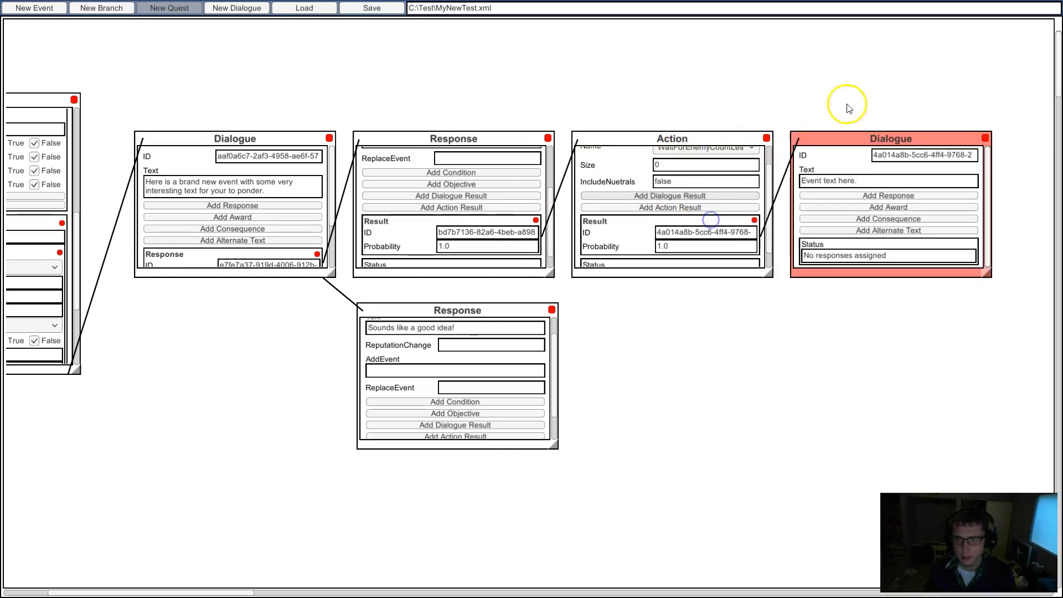
{"action": "left_click", "coordinate": [931, 185]}
{"action": "type", "text": "You killed the ogres!"}
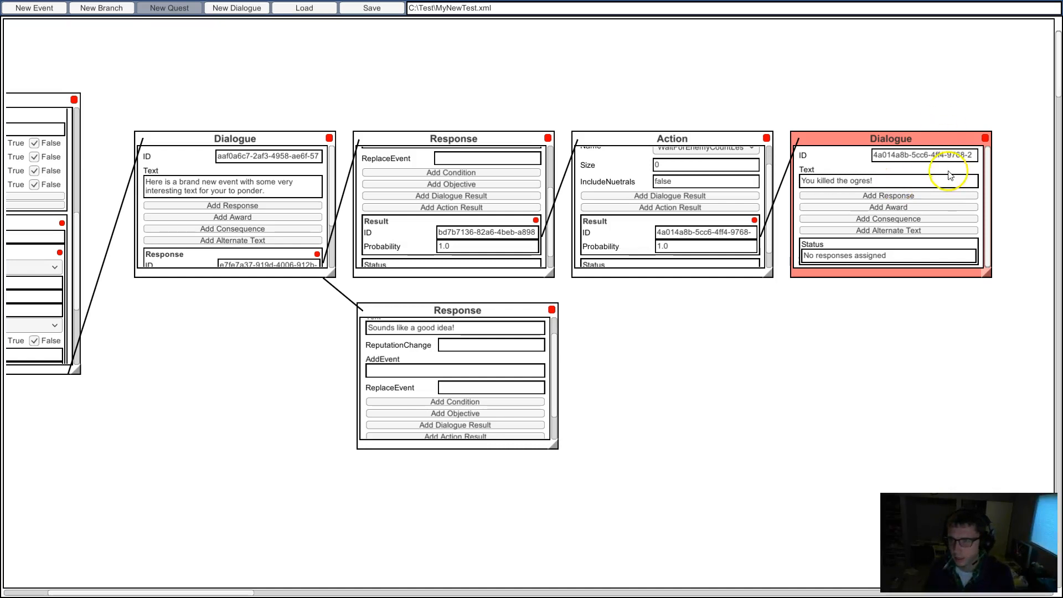
- Add an award to the "You killed the ogres!" dialogue with RandomItems 2 and GoldBaseAdjust 1
{"action": "left_click", "coordinate": [930, 209]}
{"action": "scroll", "coordinate": [986, 197], "scroll_direction": "up", "scroll_amount": 3}
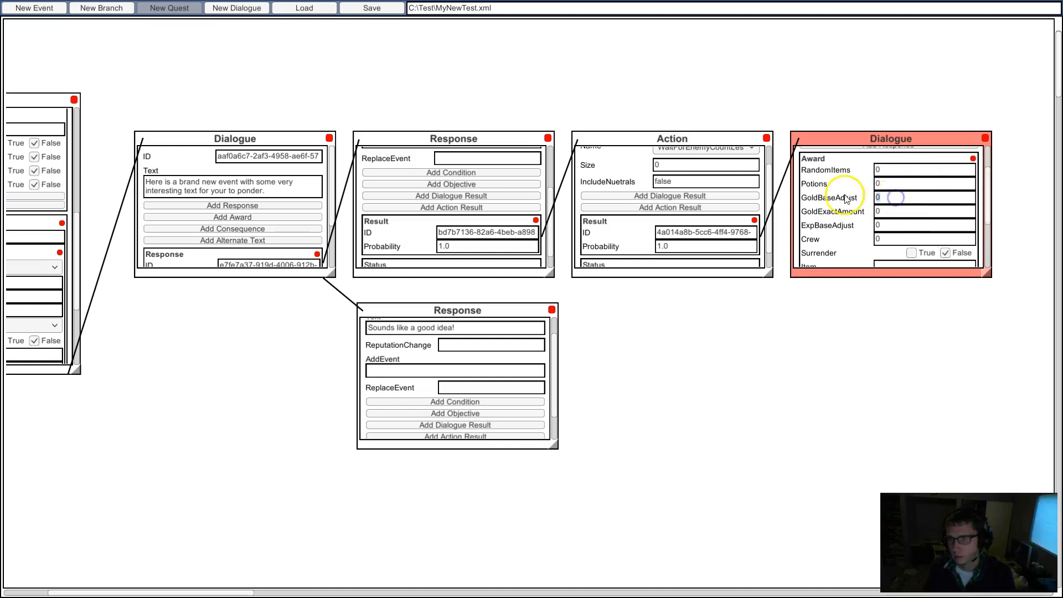
{"action": "type", "text": "1"}
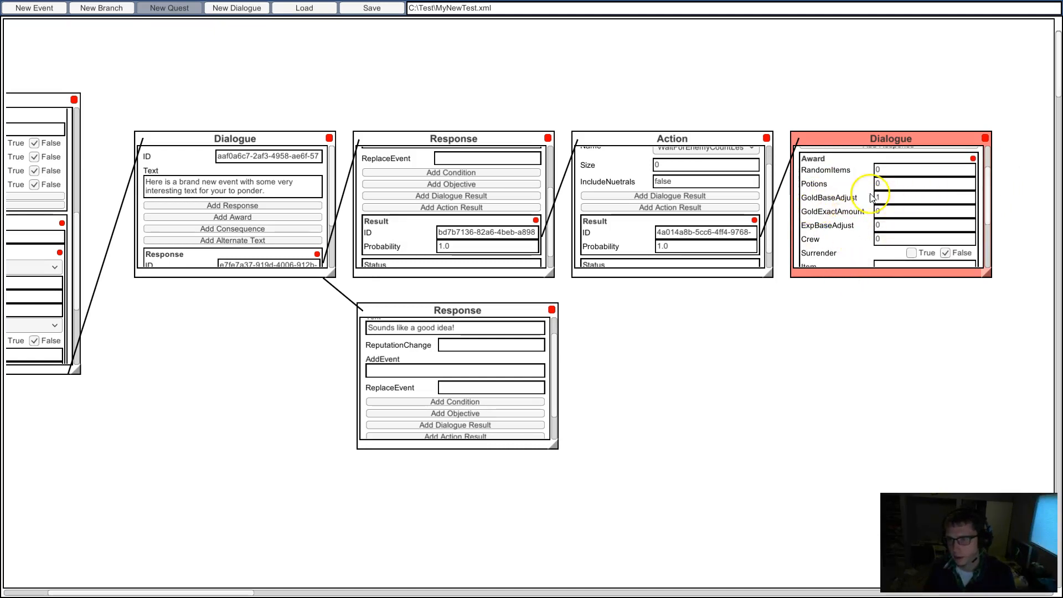
{"action": "scroll", "coordinate": [896, 208], "scroll_direction": "down", "scroll_amount": 1}
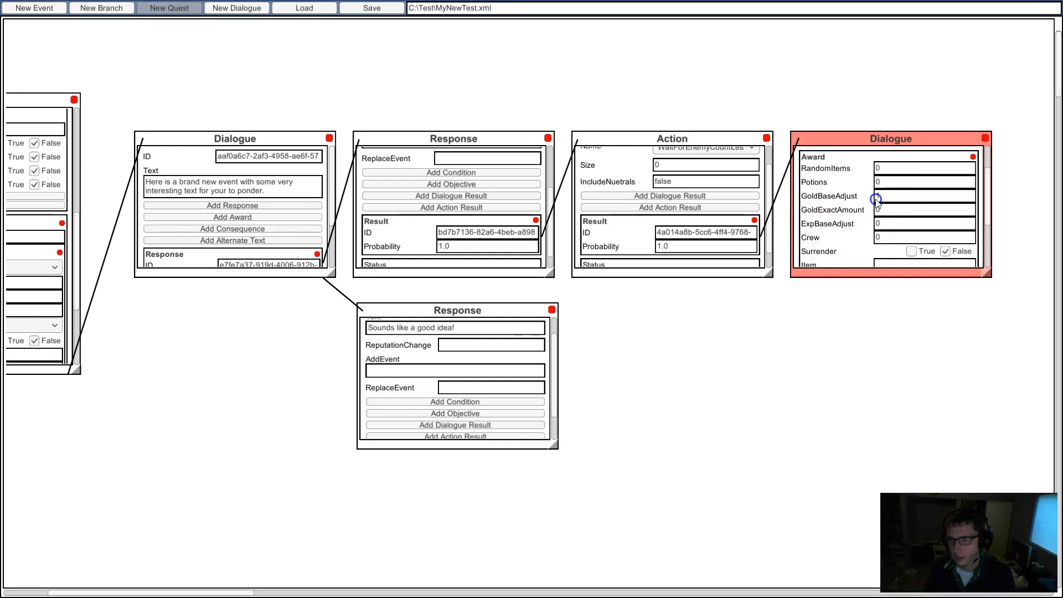
{"action": "left_click", "coordinate": [881, 168]}
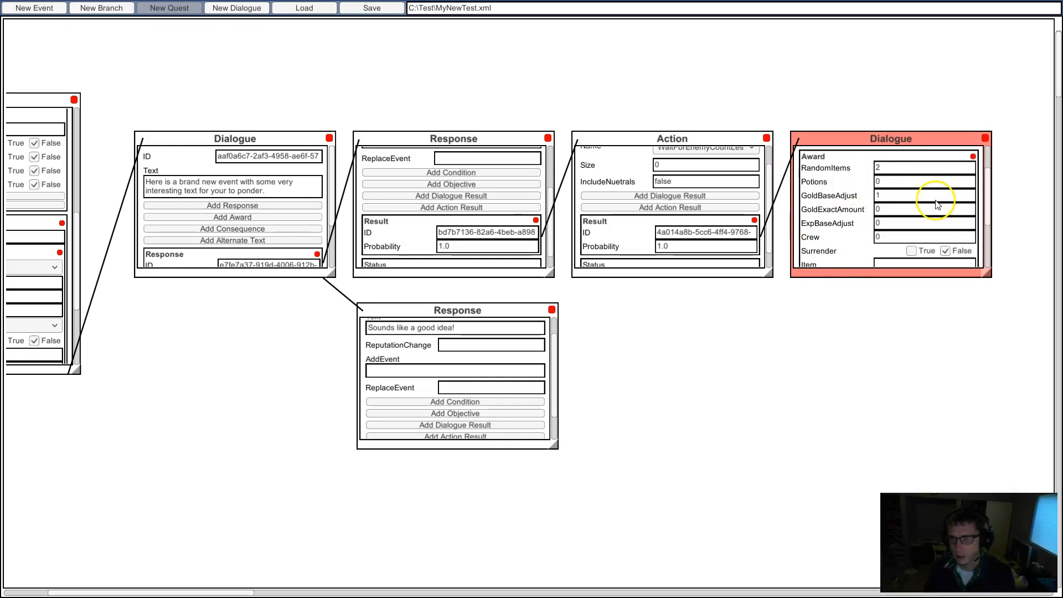
{"action": "left_click", "coordinate": [874, 242]}
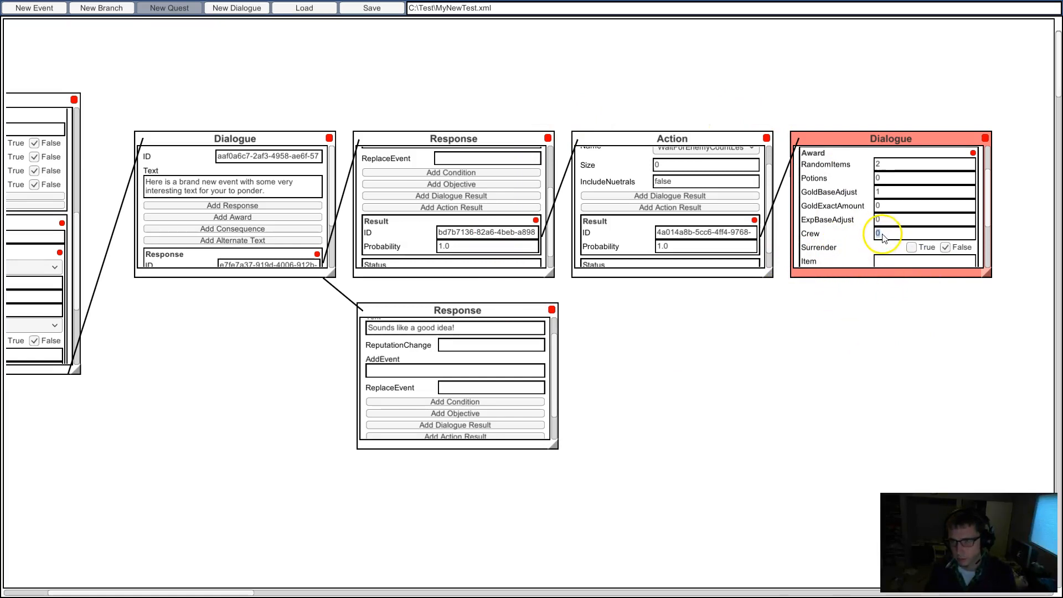
{"action": "left_click_drag", "start_coordinate": [989, 204], "coordinate": [992, 235]}
- Add a response with the text "Great!" to the "You killed the ogres!" dialogue
{"action": "left_click_drag", "start_coordinate": [943, 377], "coordinate": [632, 383]}
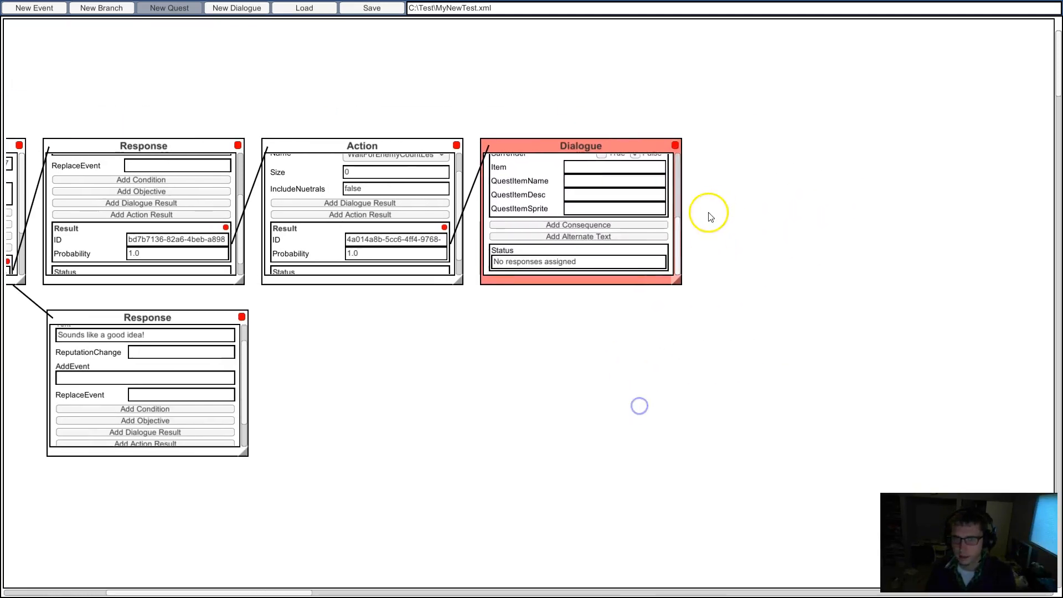
{"action": "left_click_drag", "start_coordinate": [674, 237], "coordinate": [691, 167]}
{"action": "left_click", "coordinate": [644, 205]}
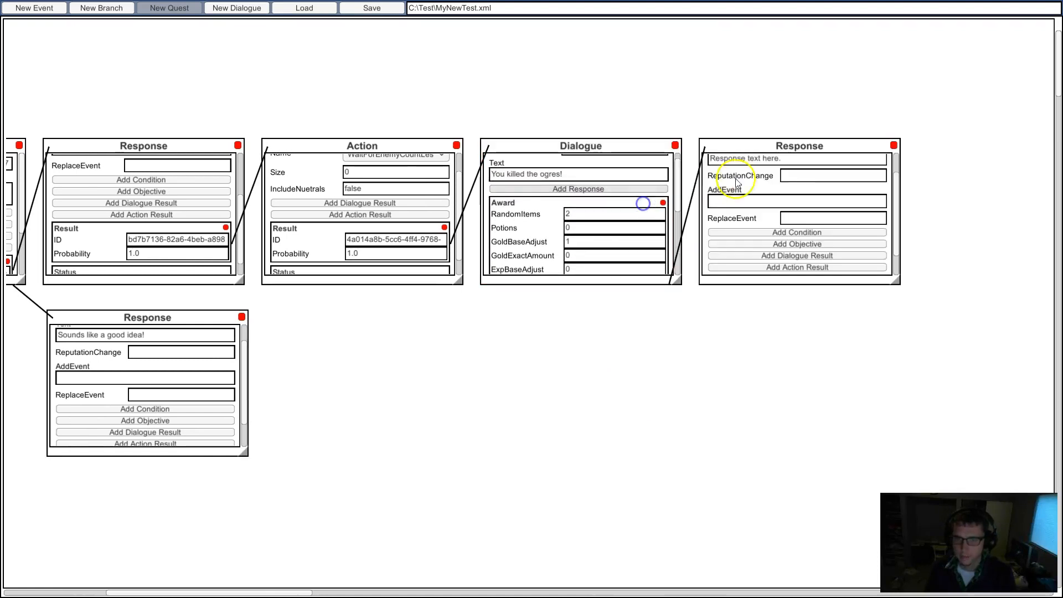
{"action": "scroll", "coordinate": [892, 172], "scroll_direction": "up", "scroll_amount": 3}
{"action": "left_click", "coordinate": [832, 189]}
{"action": "type", "text": "Great!"}
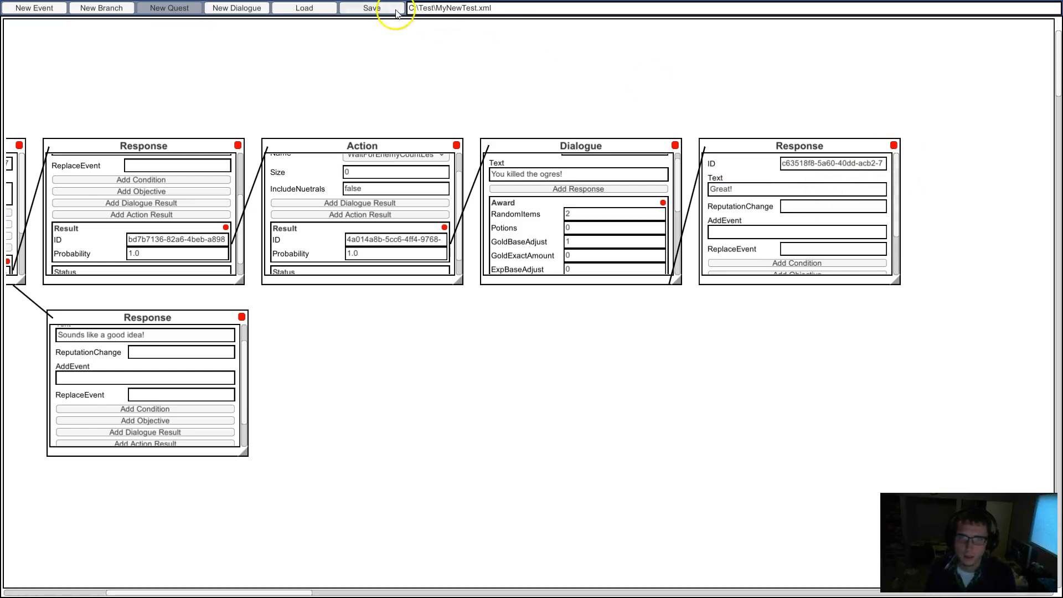
- Reposition the "Sounds like a good idea!" response slightly, add an action result to it, and delete the newly created Action node
{"action": "left_click_drag", "start_coordinate": [357, 435], "coordinate": [617, 418]}
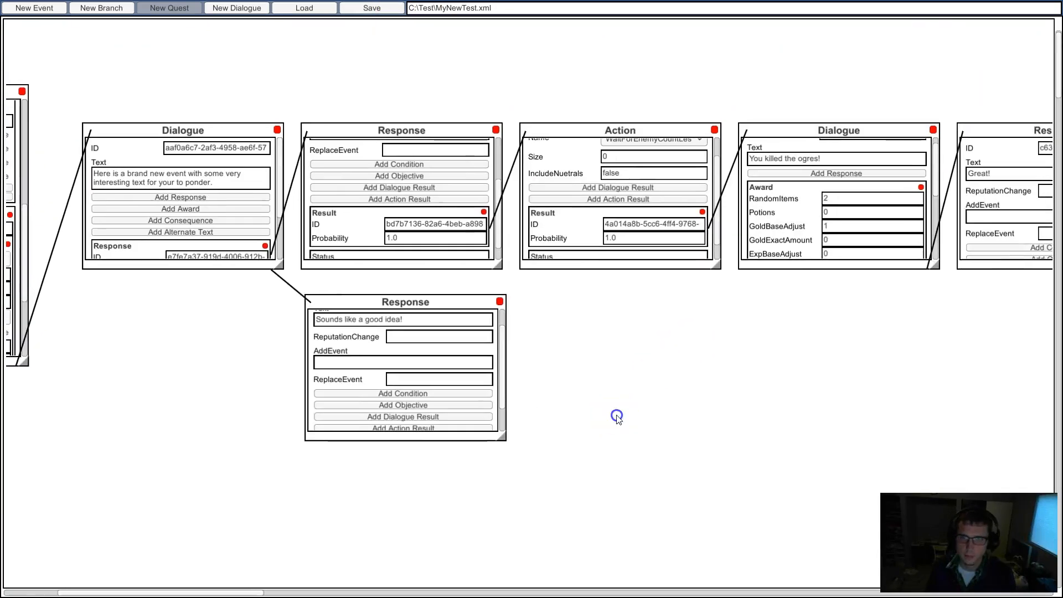
{"action": "left_click_drag", "start_coordinate": [436, 299], "coordinate": [425, 307]}
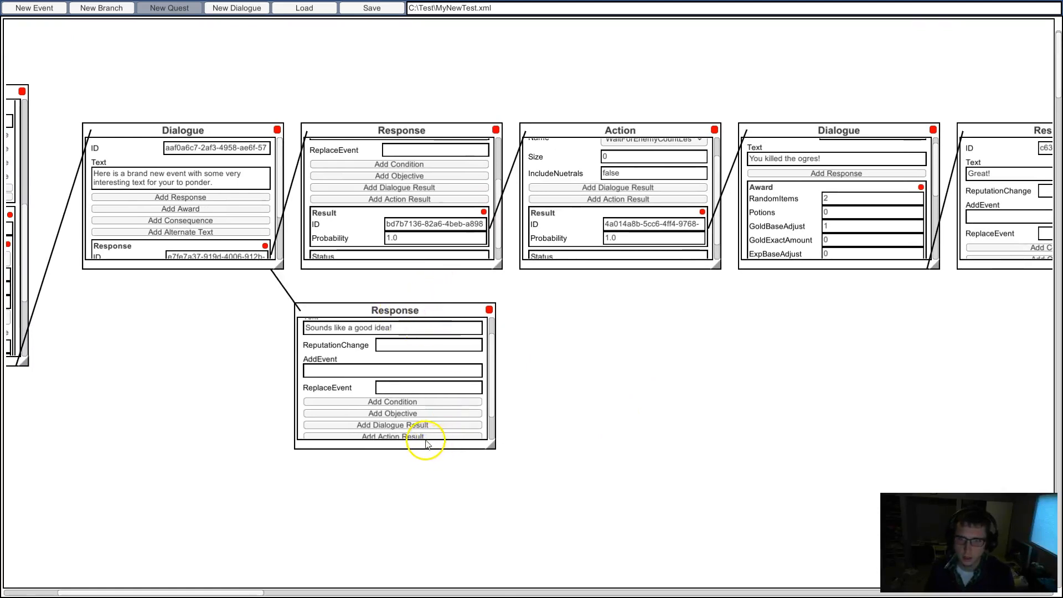
{"action": "left_click_drag", "start_coordinate": [492, 363], "coordinate": [492, 390]}
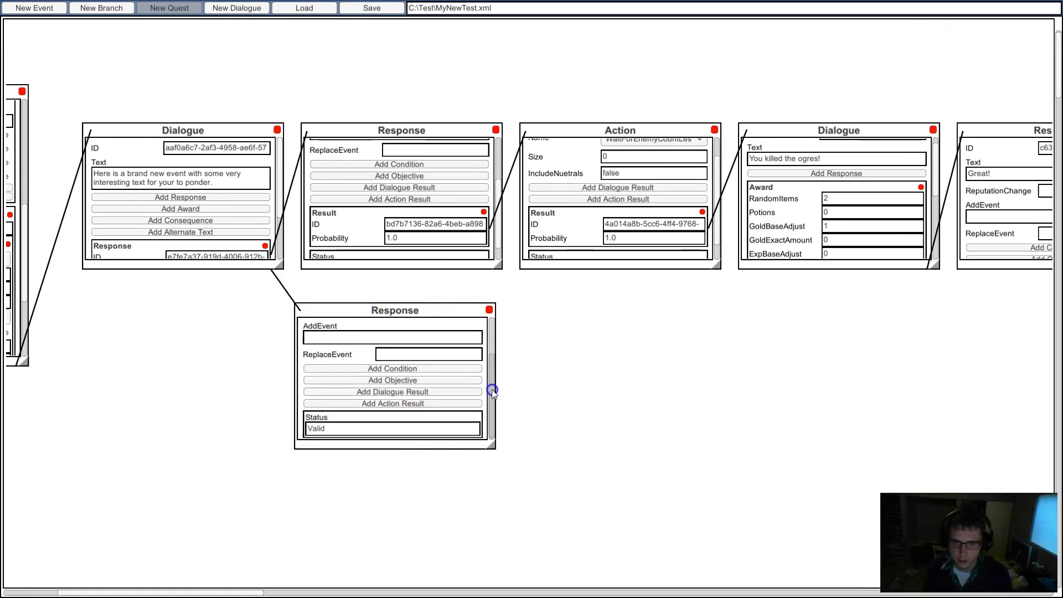
{"action": "left_click", "coordinate": [437, 404]}
{"action": "left_click", "coordinate": [708, 311]}
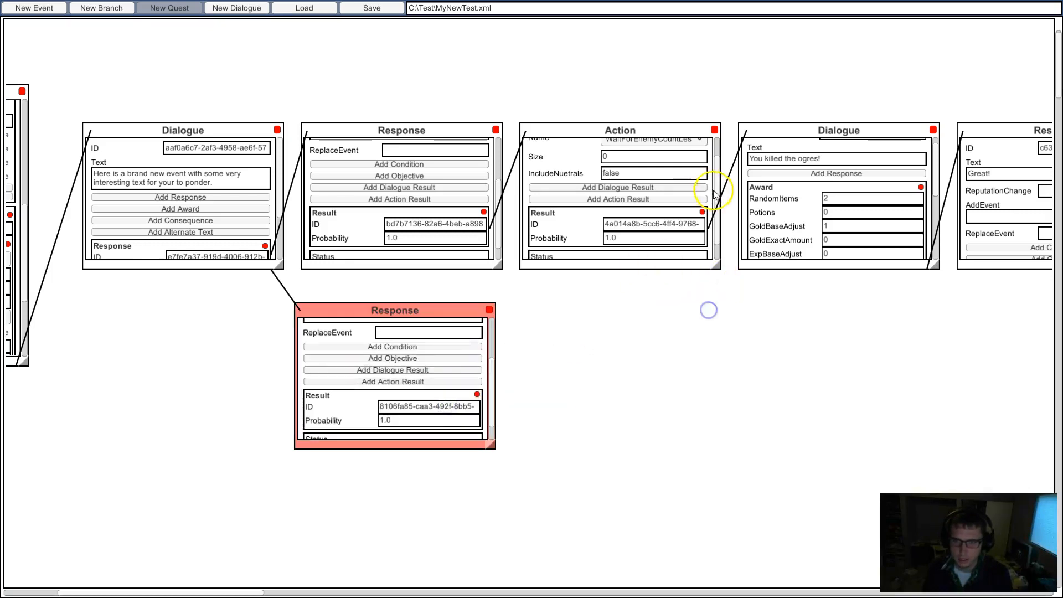
- Link the "Sounds like a good idea!" response to the existing wait action by copying the action's ID into the response's Result ID
{"action": "scroll", "coordinate": [717, 155], "scroll_direction": "up", "scroll_amount": 1}
{"action": "left_click", "coordinate": [665, 150]}
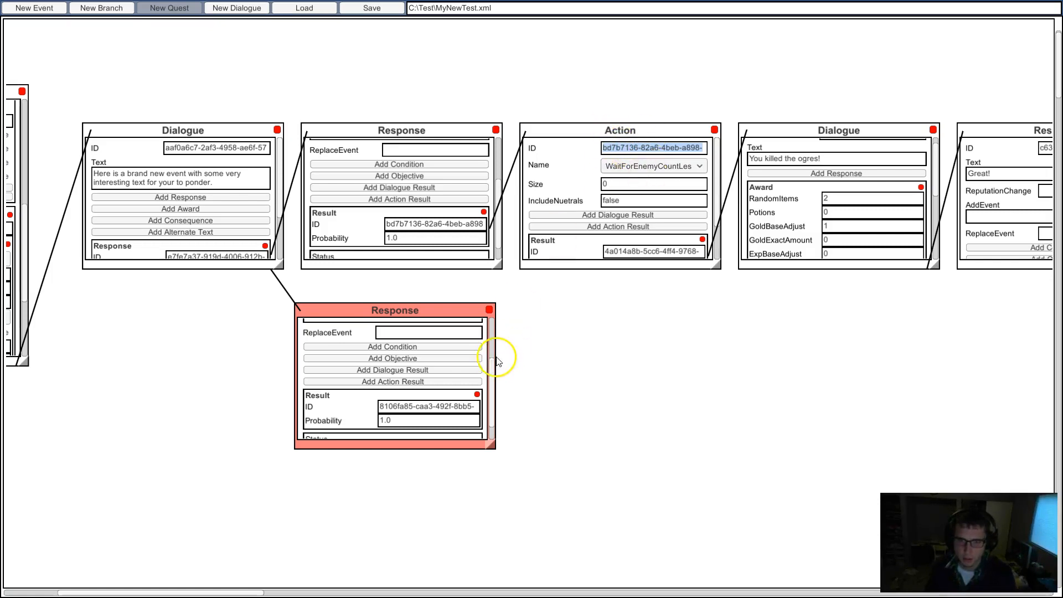
{"action": "left_click", "coordinate": [465, 407]}
{"action": "type", "text": "bd7b7136-82a6-4beb-a898-59aec97bb6f9"}
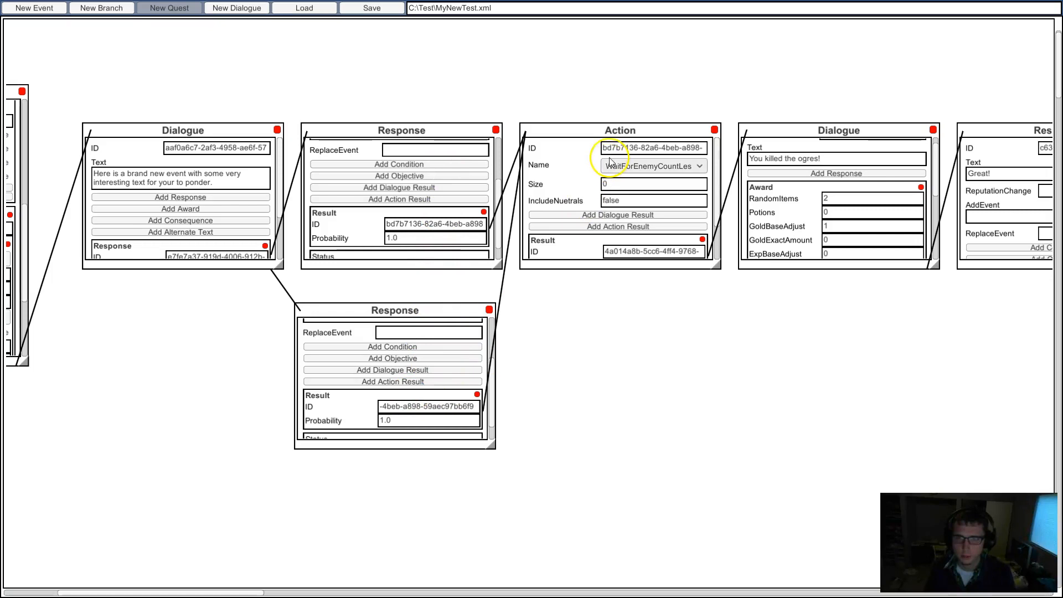
- Shift the wait action node slightly towards the ogre dialogue and save the event to C:\Test\MyNewTest.xml
{"action": "left_click_drag", "start_coordinate": [613, 134], "coordinate": [619, 134]}
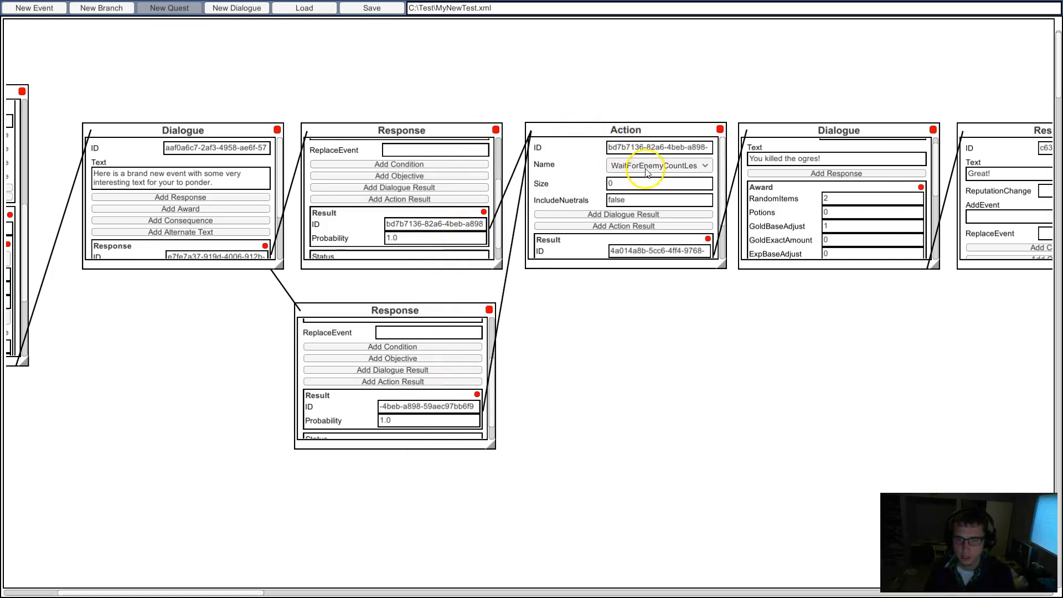
{"action": "left_click", "coordinate": [373, 7]}
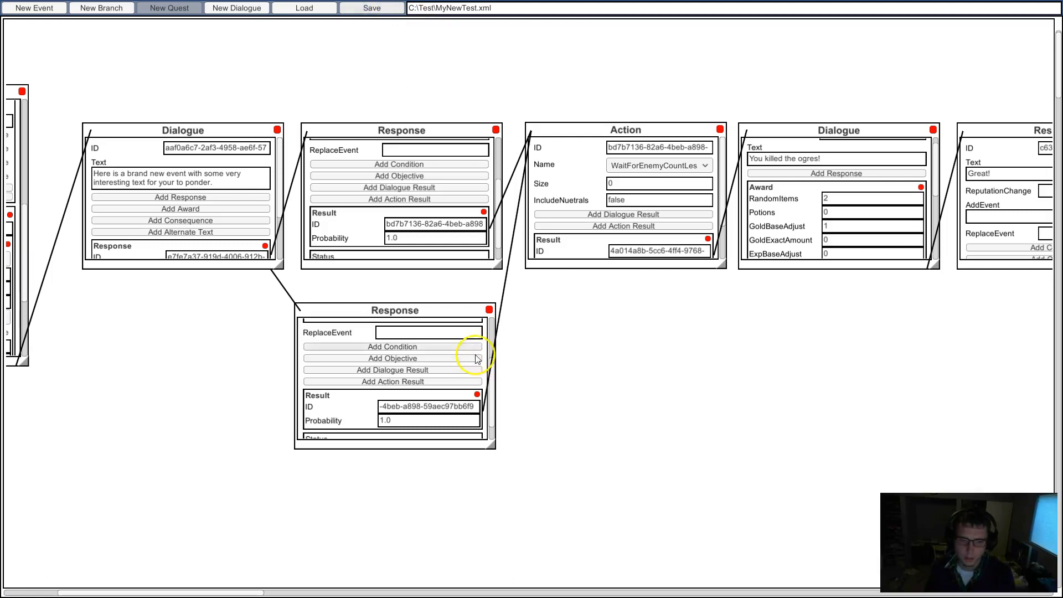
- Switch to the Privateers build folder, launch Privateers.exe and start a test of the event
{"action": "key", "text": "alt+Tab"}
{"action": "key", "text": "alt+Tab"}
{"action": "key", "text": "alt+Tab"}
{"action": "key", "text": "alt+Tab"}
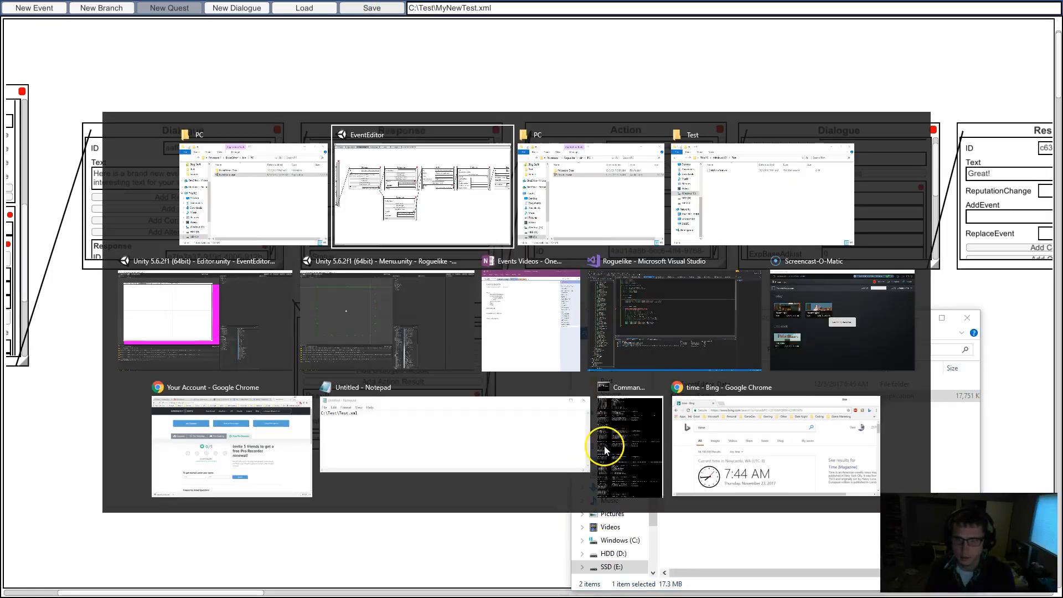
{"action": "double_click", "coordinate": [721, 113]}
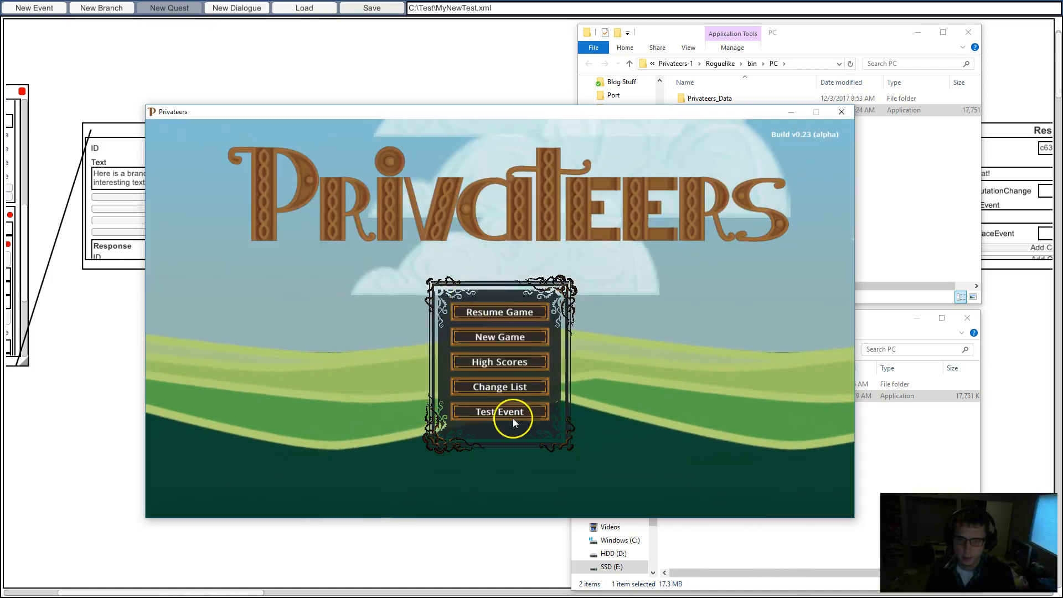
{"action": "left_click", "coordinate": [499, 414]}
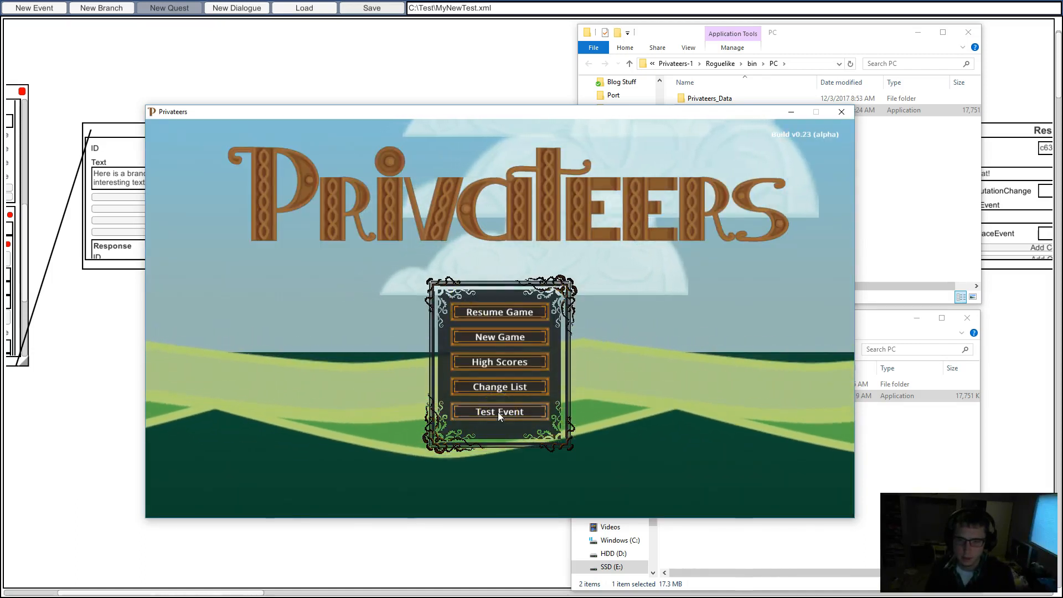
{"action": "left_click", "coordinate": [497, 414]}
{"action": "left_click", "coordinate": [499, 398]}
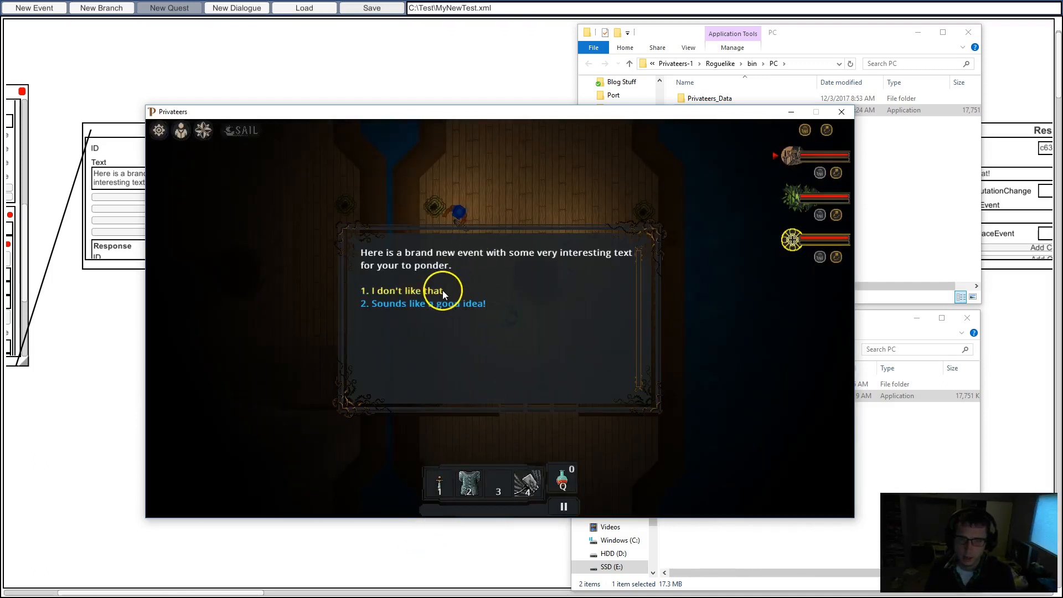
- Answer the event dialogue with "I don't like that" and send the whole crew down the deck during the ogre fight, pausing the game
{"action": "left_click", "coordinate": [443, 290]}
{"action": "left_click", "coordinate": [512, 323]}
{"action": "left_click_drag", "start_coordinate": [452, 215], "coordinate": [830, 514]}
{"action": "right_click", "coordinate": [609, 311]}
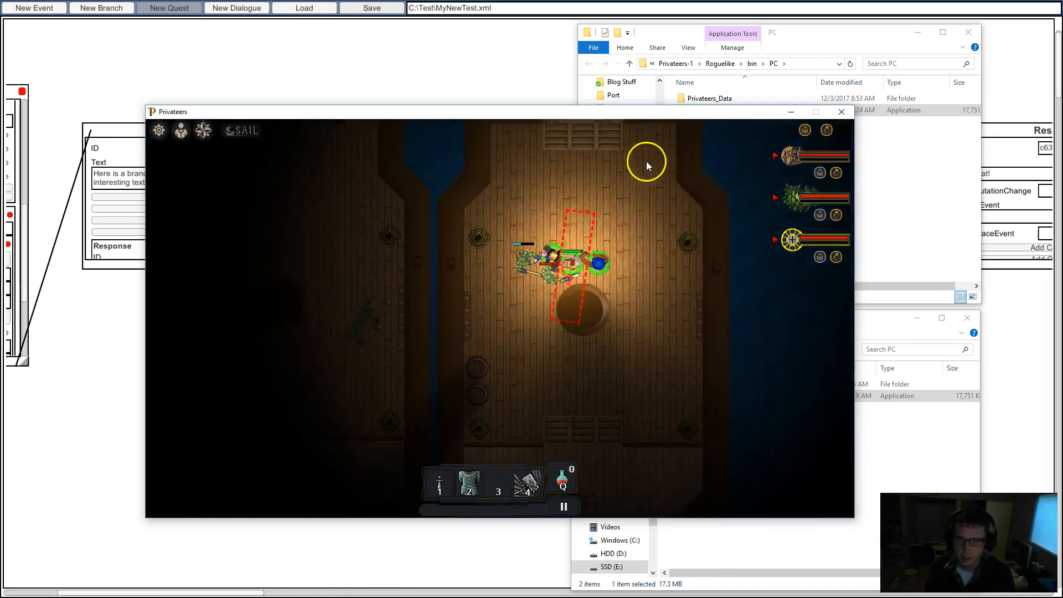
{"action": "right_click", "coordinate": [620, 305]}
{"action": "right_click", "coordinate": [633, 437]}
{"action": "key", "text": "space"}
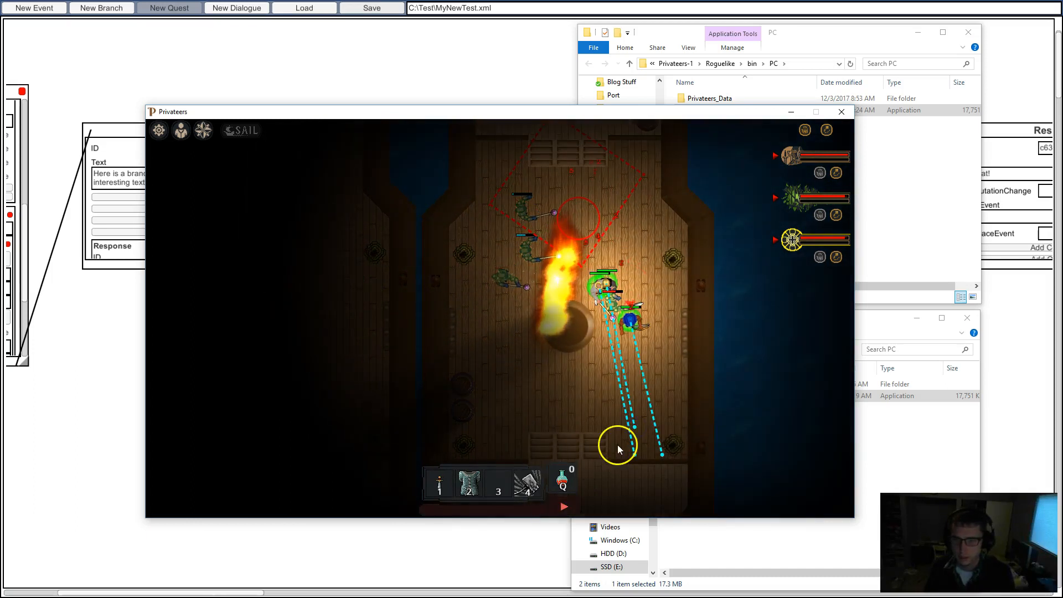
- Save and exit the running event test, close Privateers and return to EventEditor
{"action": "key", "text": "Escape"}
{"action": "key", "text": "Escape"}
{"action": "key", "text": "Escape"}
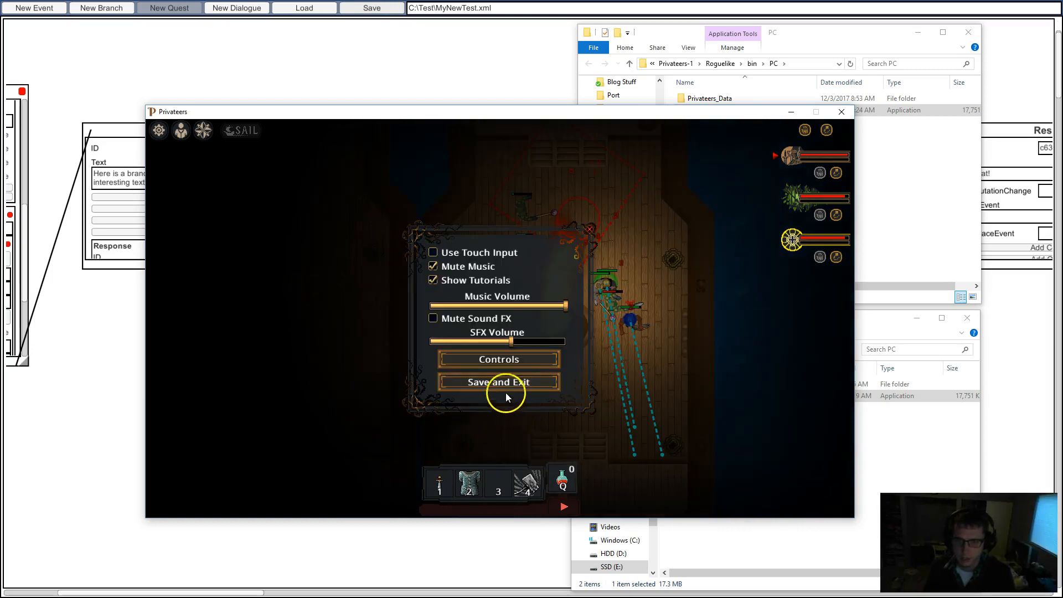
{"action": "left_click", "coordinate": [505, 388]}
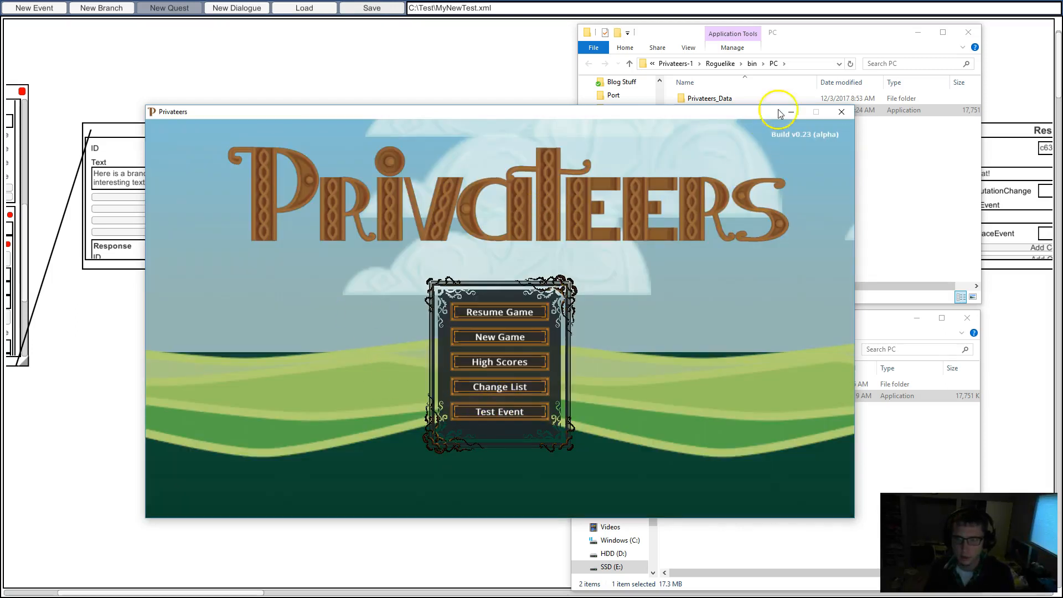
{"action": "left_click", "coordinate": [841, 111]}
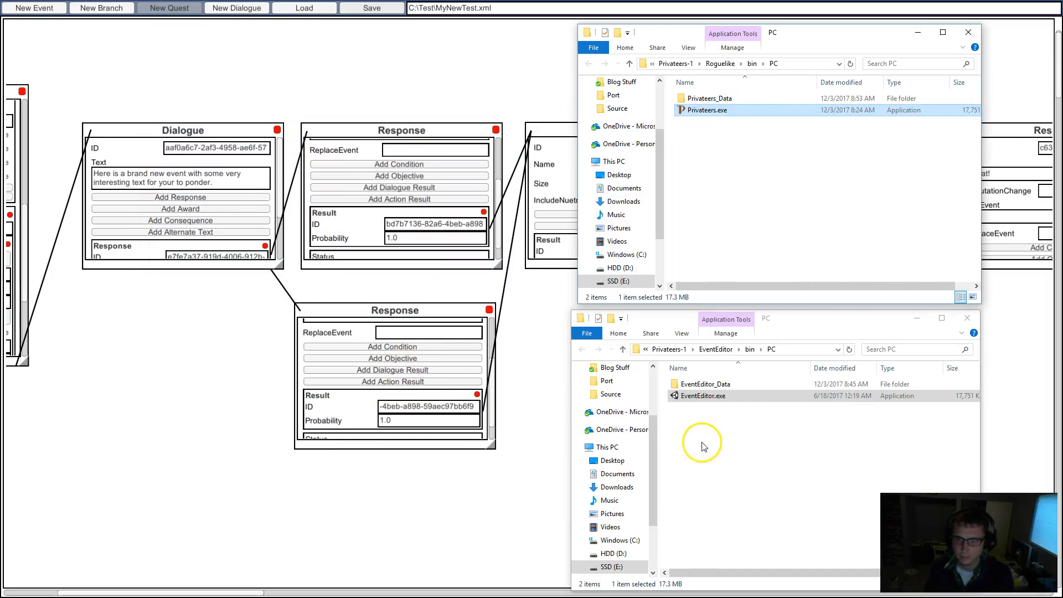
{"action": "left_click", "coordinate": [548, 349]}
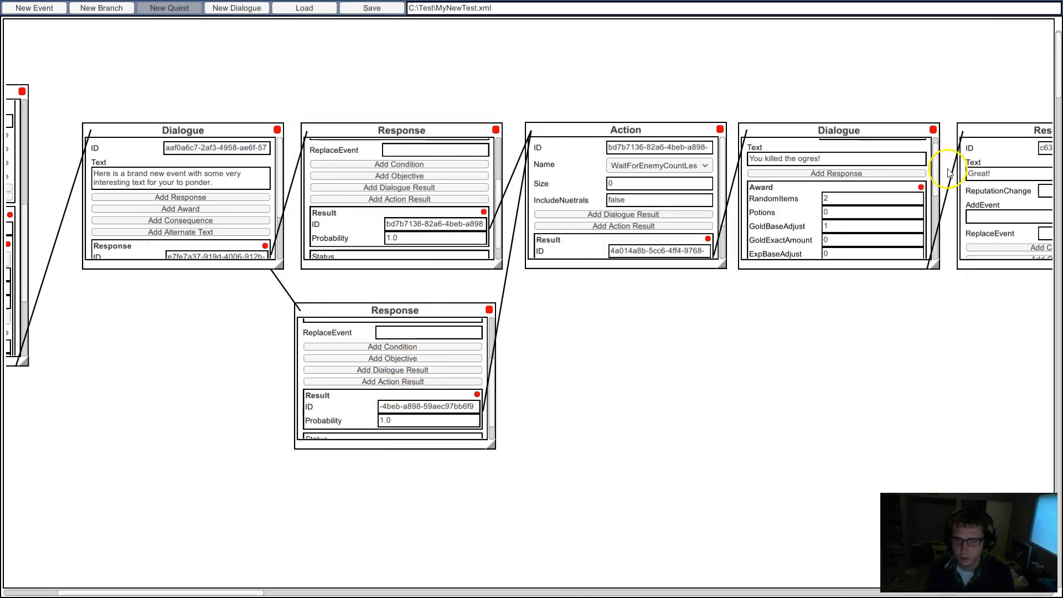
- Examine the available action types for the wait action, keeping its current type, and review the event's node chain
{"action": "left_click_drag", "start_coordinate": [252, 591], "coordinate": [284, 591]}
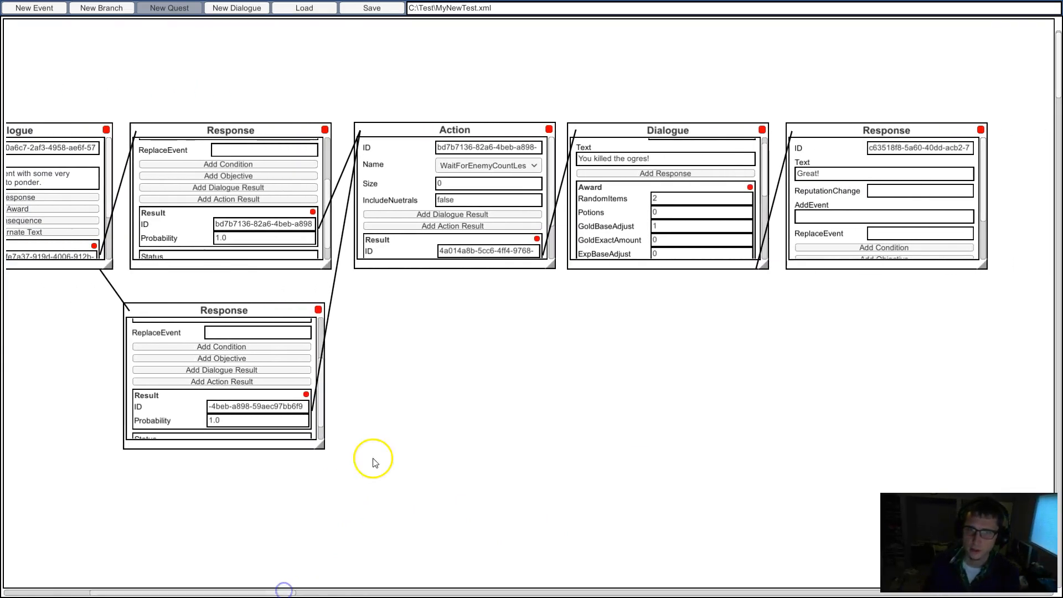
{"action": "left_click", "coordinate": [509, 166]}
{"action": "left_click_drag", "start_coordinate": [542, 198], "coordinate": [548, 247]}
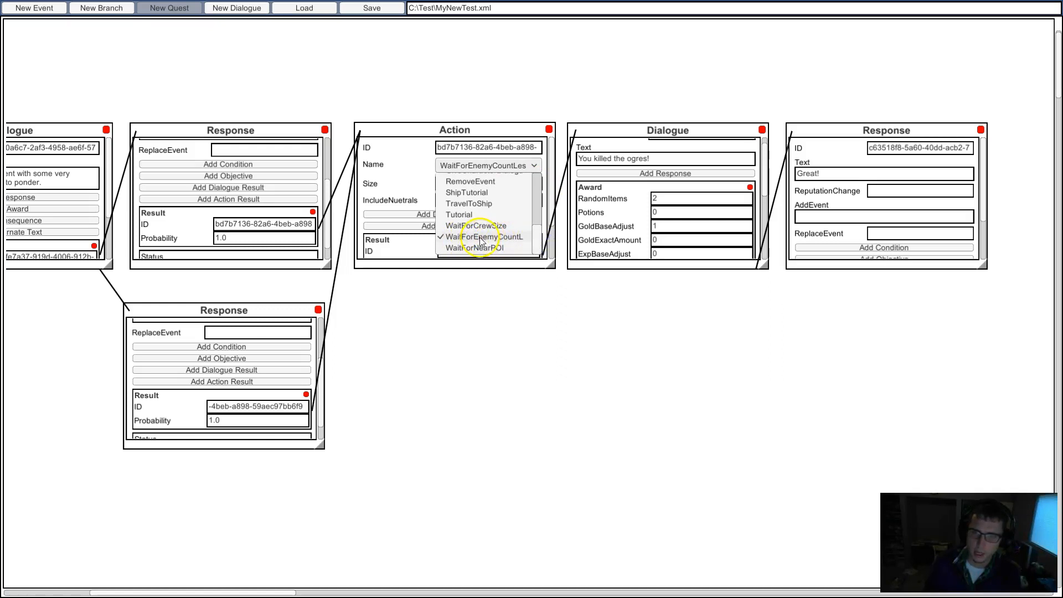
{"action": "left_click_drag", "start_coordinate": [540, 238], "coordinate": [557, 177]}
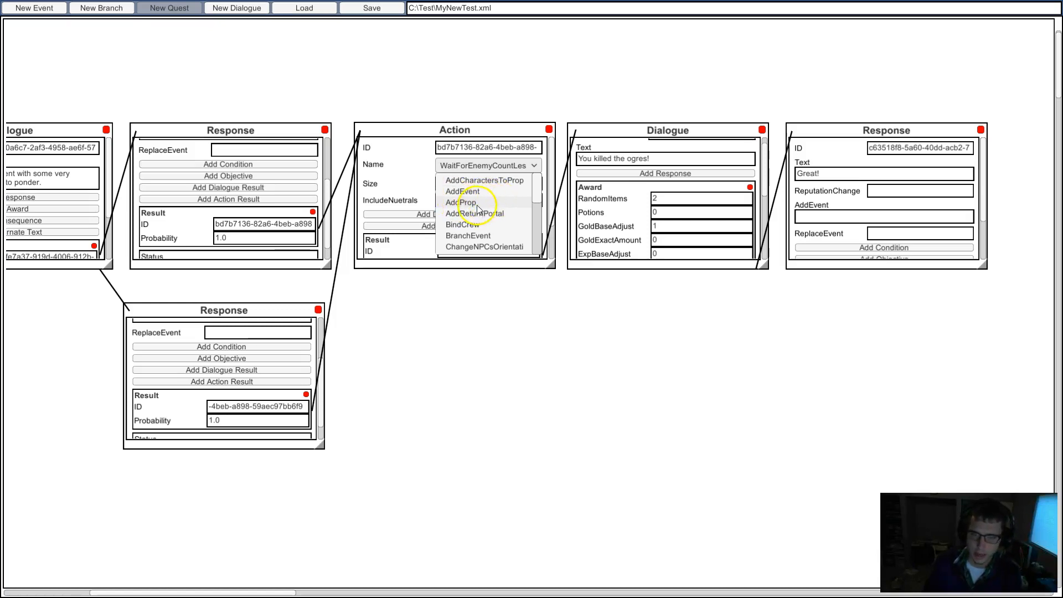
{"action": "left_click", "coordinate": [563, 260]}
{"action": "mouse_move", "coordinate": [543, 195]}
{"action": "left_mouse_down"}
{"action": "mouse_move", "coordinate": [538, 246]}
{"action": "mouse_move", "coordinate": [537, 178]}
{"action": "left_mouse_up"}
{"action": "left_click", "coordinate": [494, 347]}
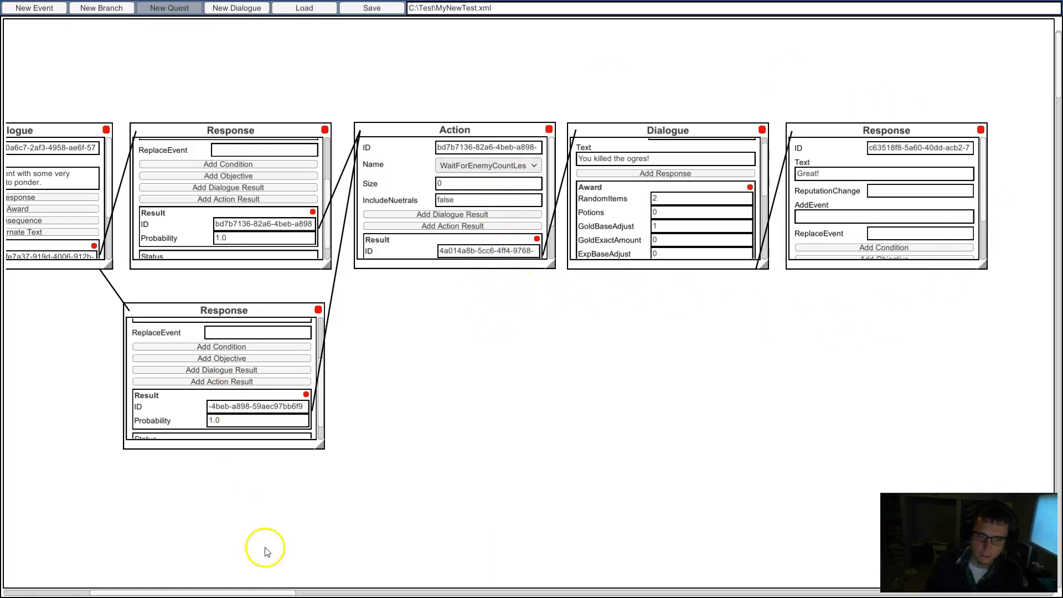
{"action": "left_click_drag", "start_coordinate": [277, 593], "coordinate": [204, 588]}
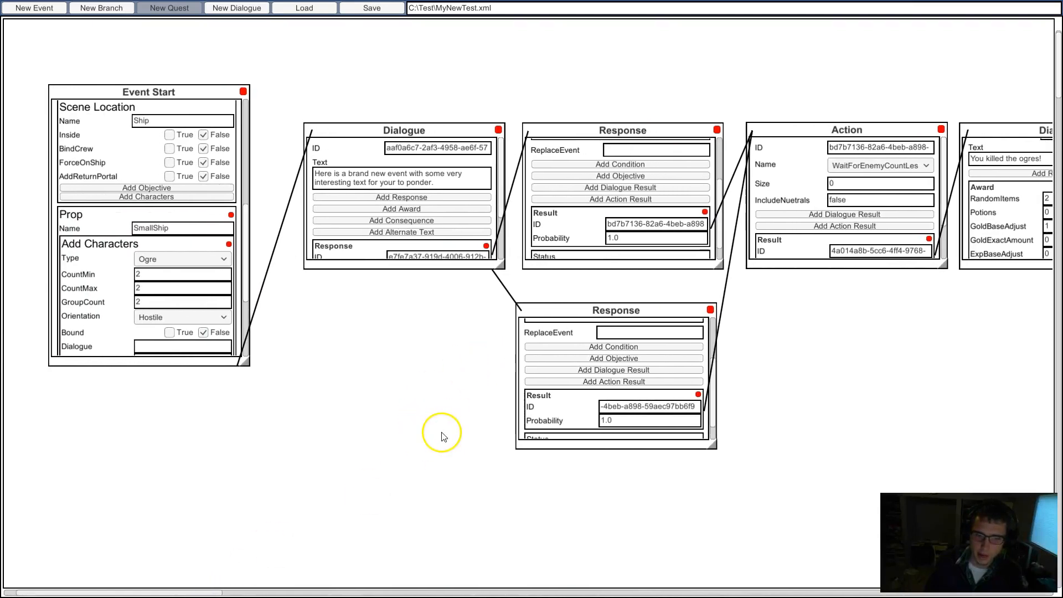